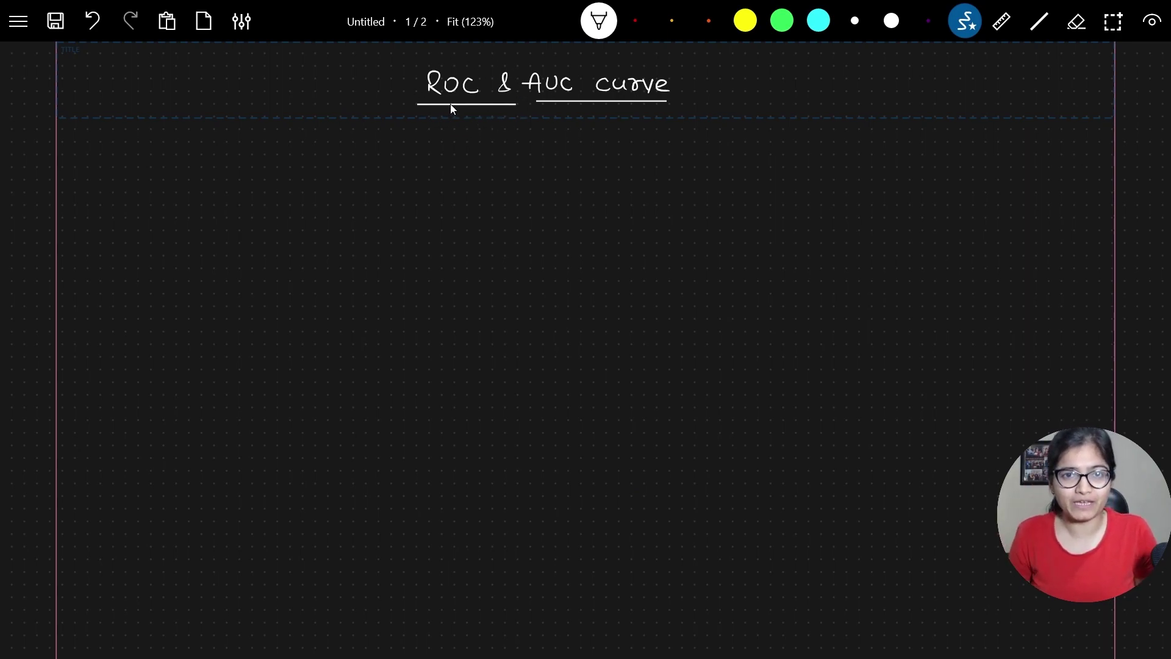
# - Draw the vertical and horizontal graph axes under the title
pyautogui.moveTo(422, 148); pyautogui.dragTo(421, 482)
pyautogui.moveTo(366, 441); pyautogui.dragTo(1040, 439)
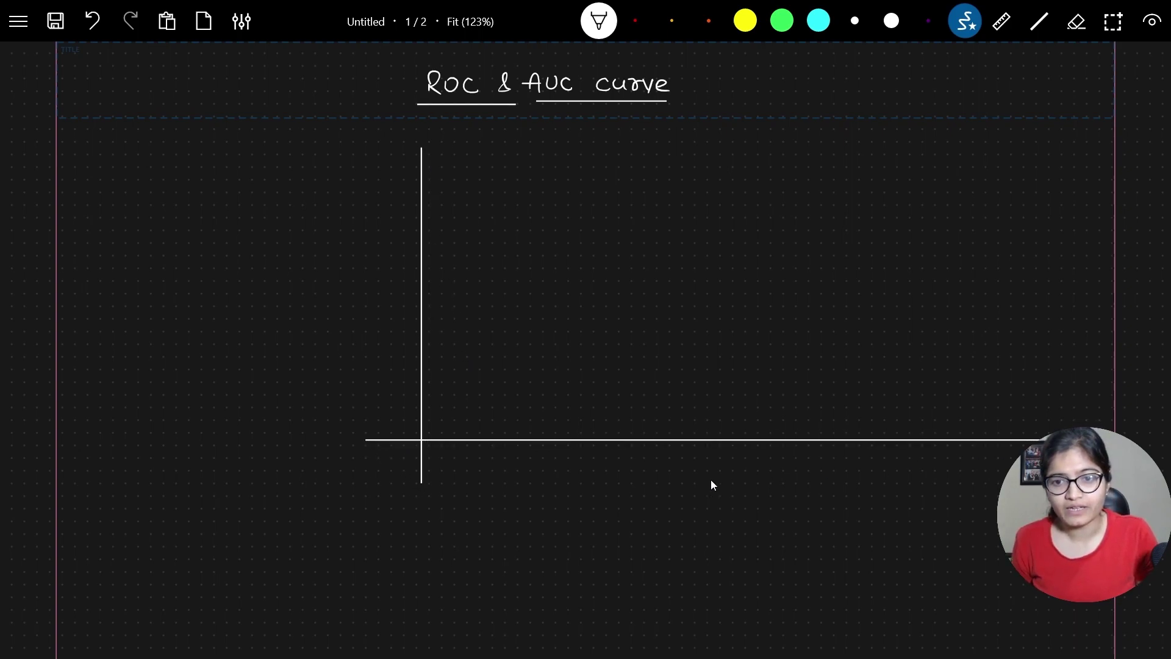
pyautogui.scroll(-3, 632, 479)
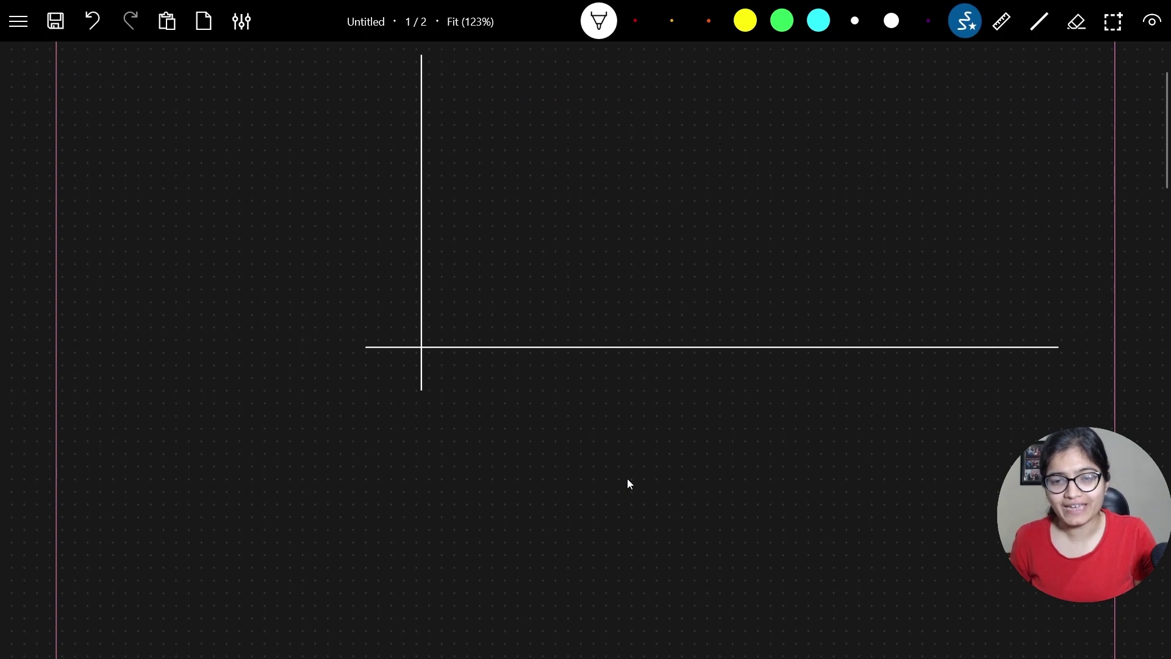
# - Label the horizontal axis 'FPR →' and the vertical axis 'TPR ↑'
pyautogui.moveTo(646, 376)
pyautogui.mouseDown()
pyautogui.moveTo(687, 374)
pyautogui.moveTo(692, 391)
pyautogui.moveTo(771, 387)
pyautogui.mouseUp()
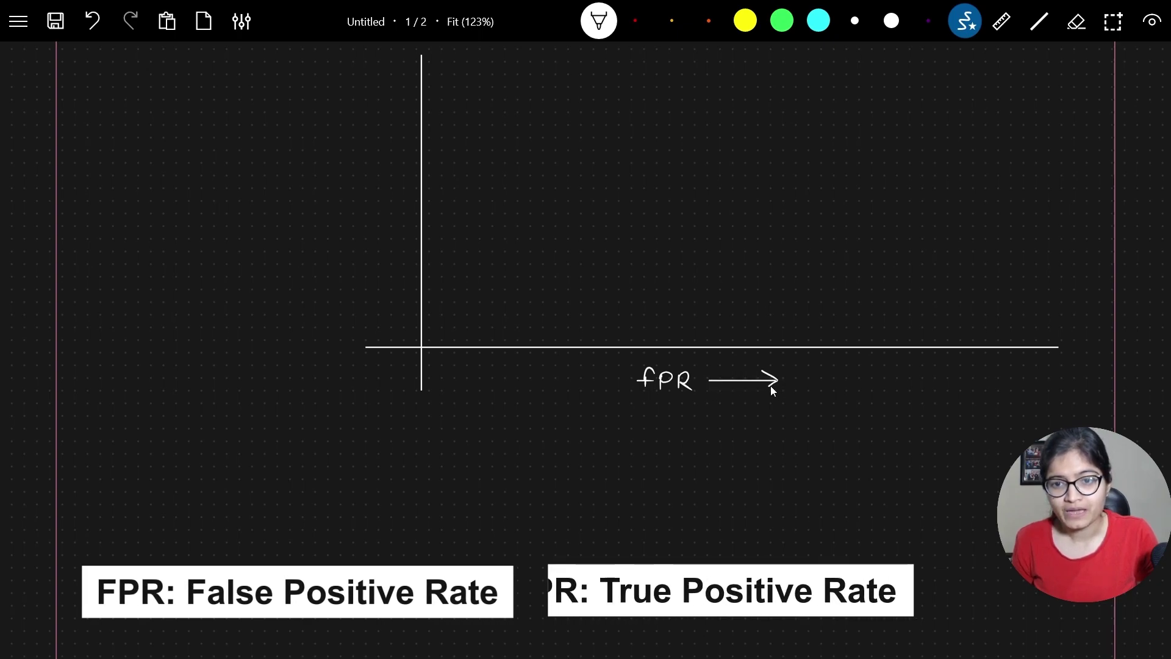
pyautogui.scroll(3, 347, 254)
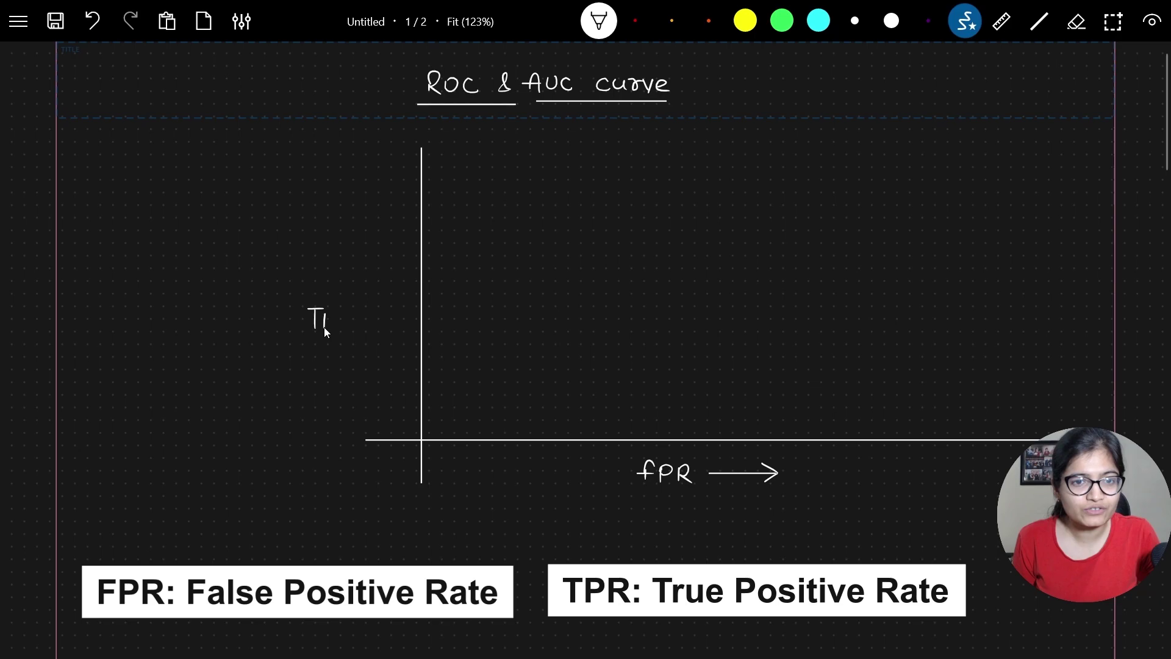
pyautogui.moveTo(324, 327)
pyautogui.mouseDown()
pyautogui.moveTo(342, 314)
pyautogui.moveTo(361, 328)
pyautogui.mouseUp()
pyautogui.moveTo(330, 290); pyautogui.dragTo(330, 225)
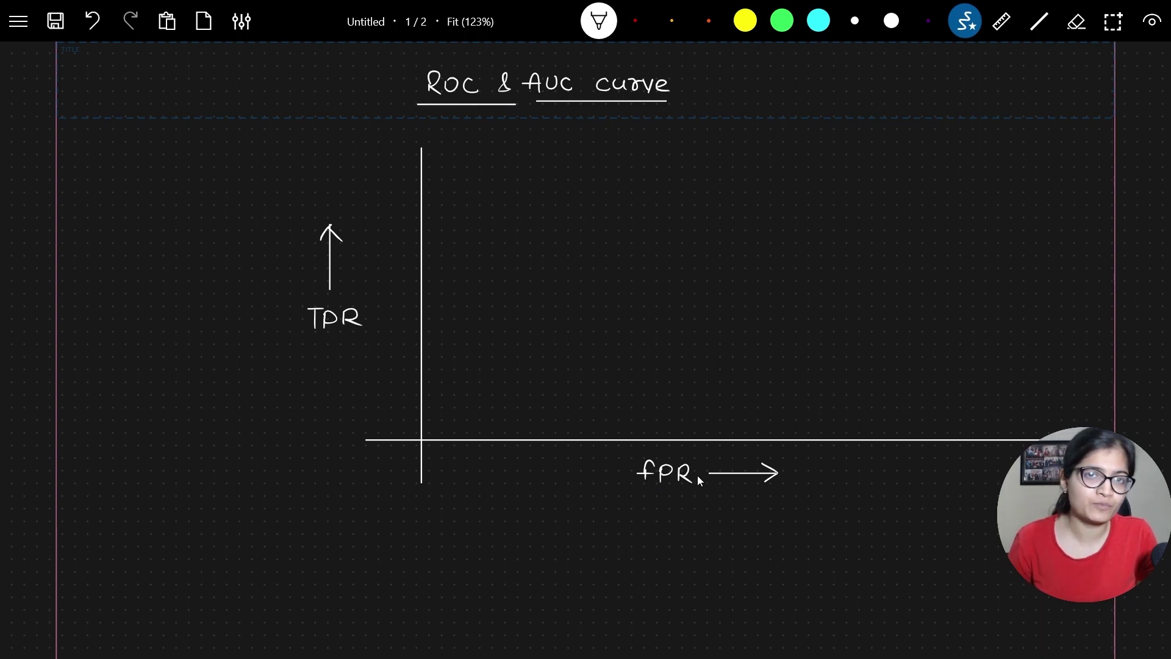
pyautogui.scroll(-6, 701, 474)
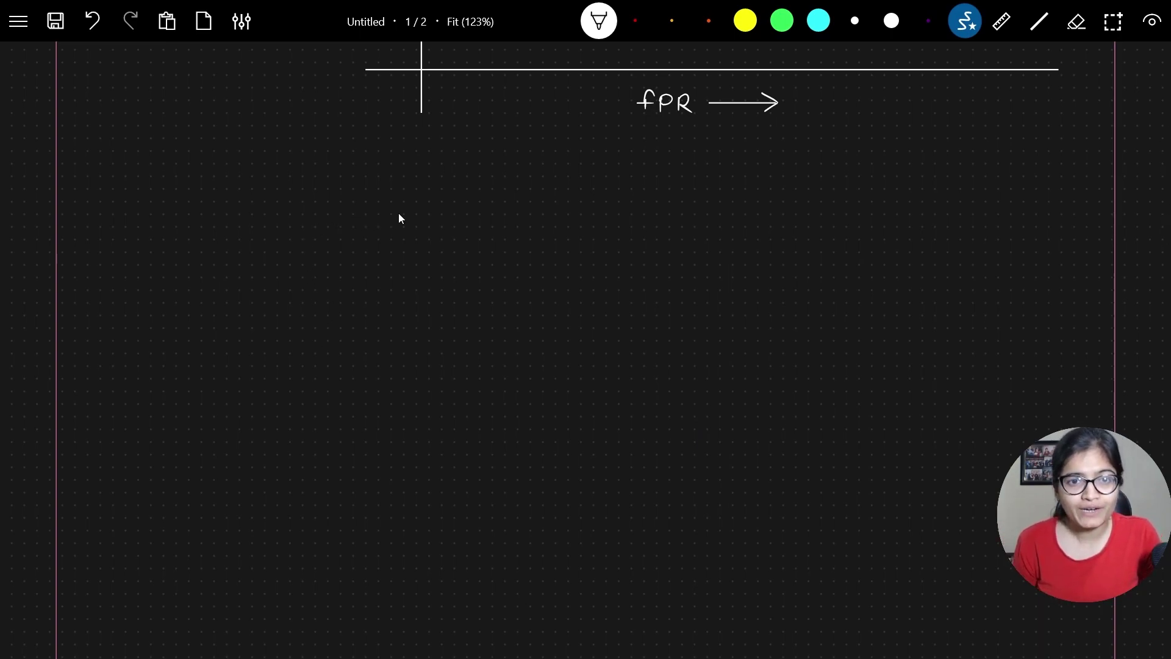
# - Draw a 2x2 grid with underlined Actual and Predicted headings and 0/1 labels
pyautogui.moveTo(399, 215); pyautogui.dragTo(398, 212)
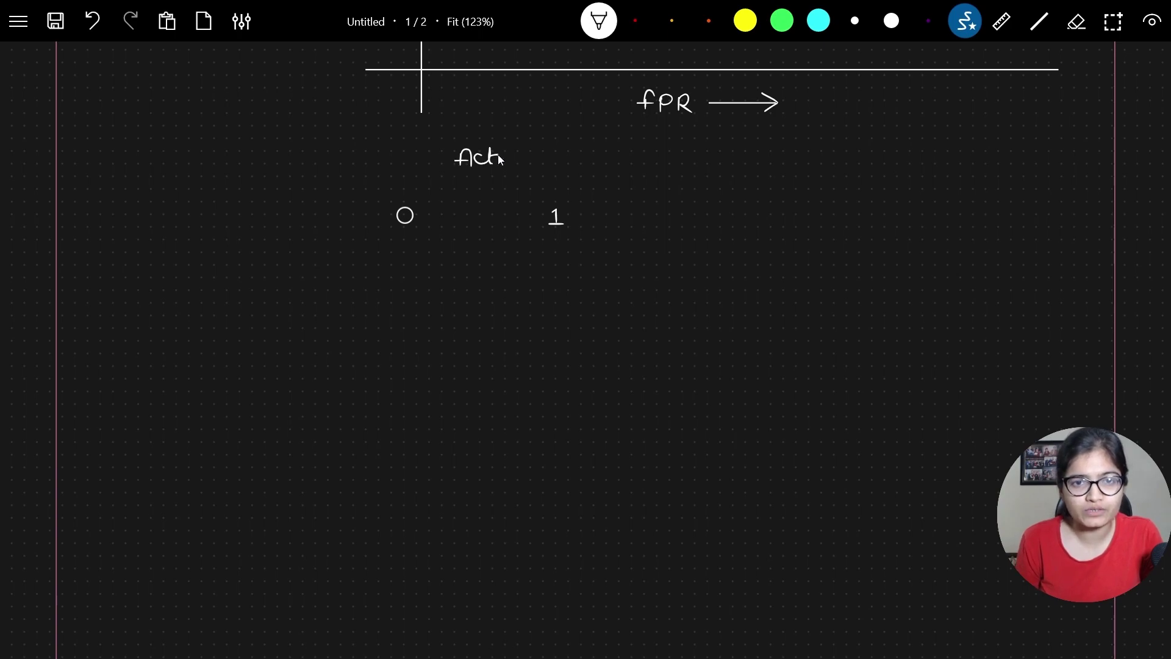
pyautogui.moveTo(367, 181); pyautogui.dragTo(367, 386)
pyautogui.moveTo(256, 254); pyautogui.dragTo(635, 251)
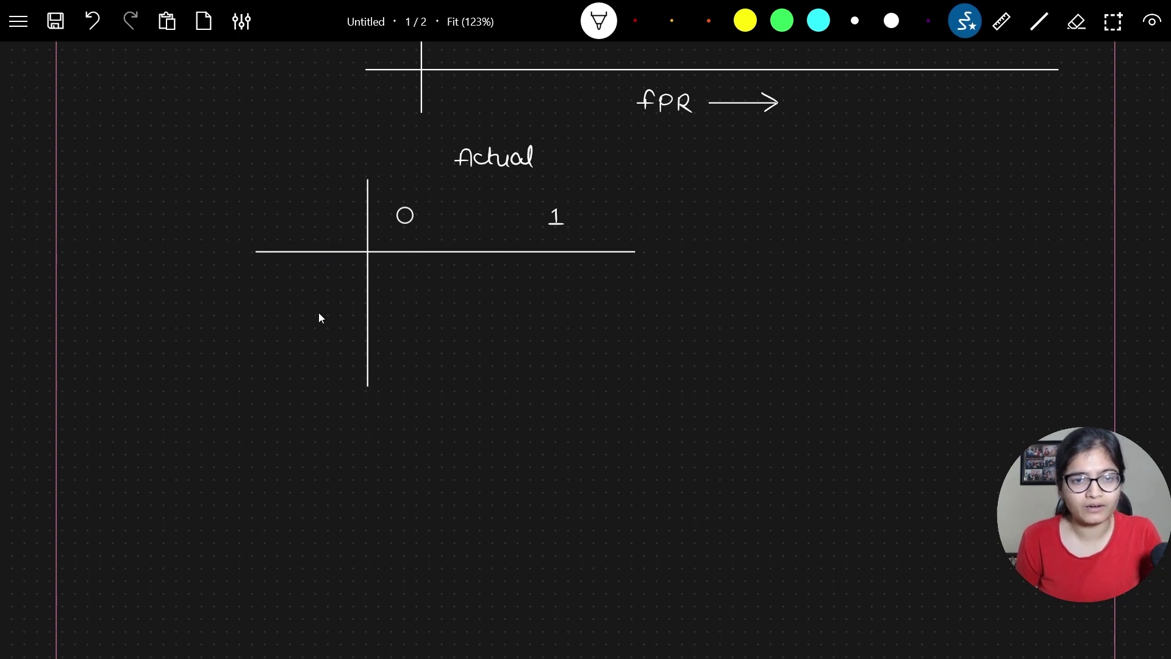
pyautogui.moveTo(333, 275); pyautogui.dragTo(332, 276)
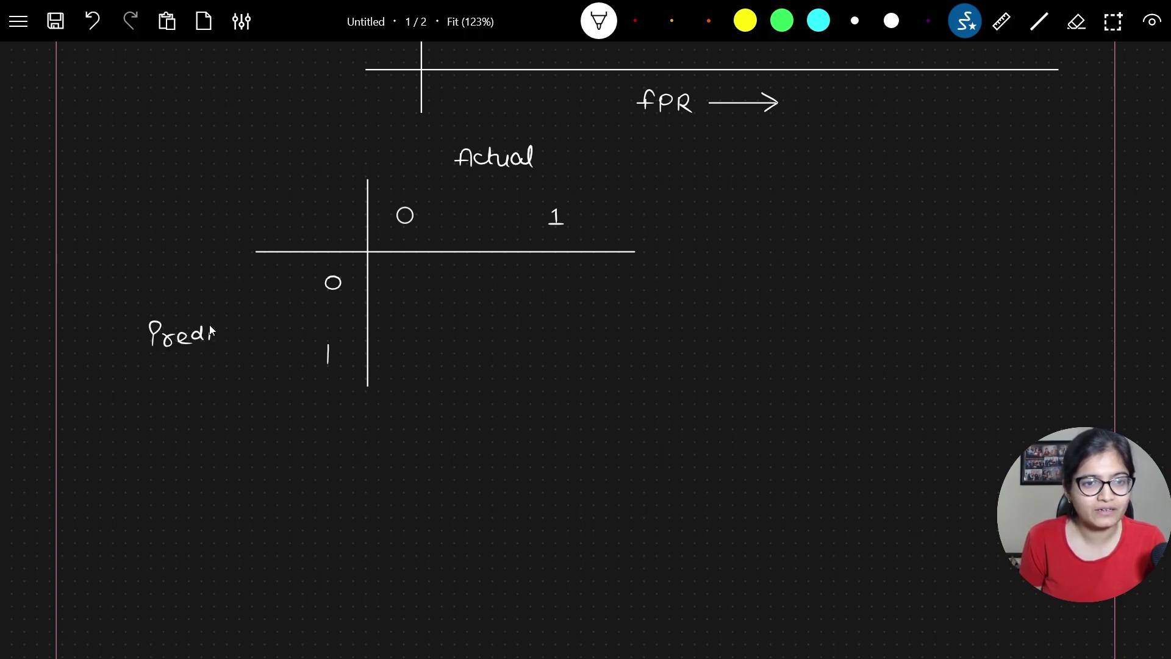
pyautogui.moveTo(154, 358); pyautogui.dragTo(265, 358)
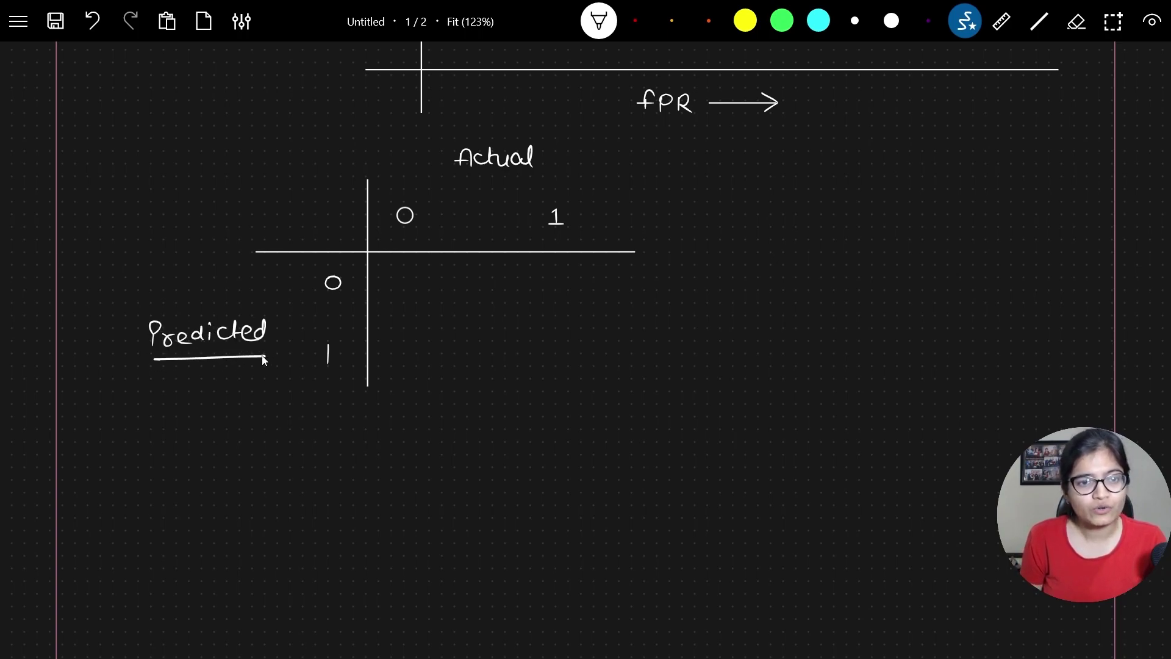
pyautogui.moveTo(446, 179); pyautogui.dragTo(550, 178)
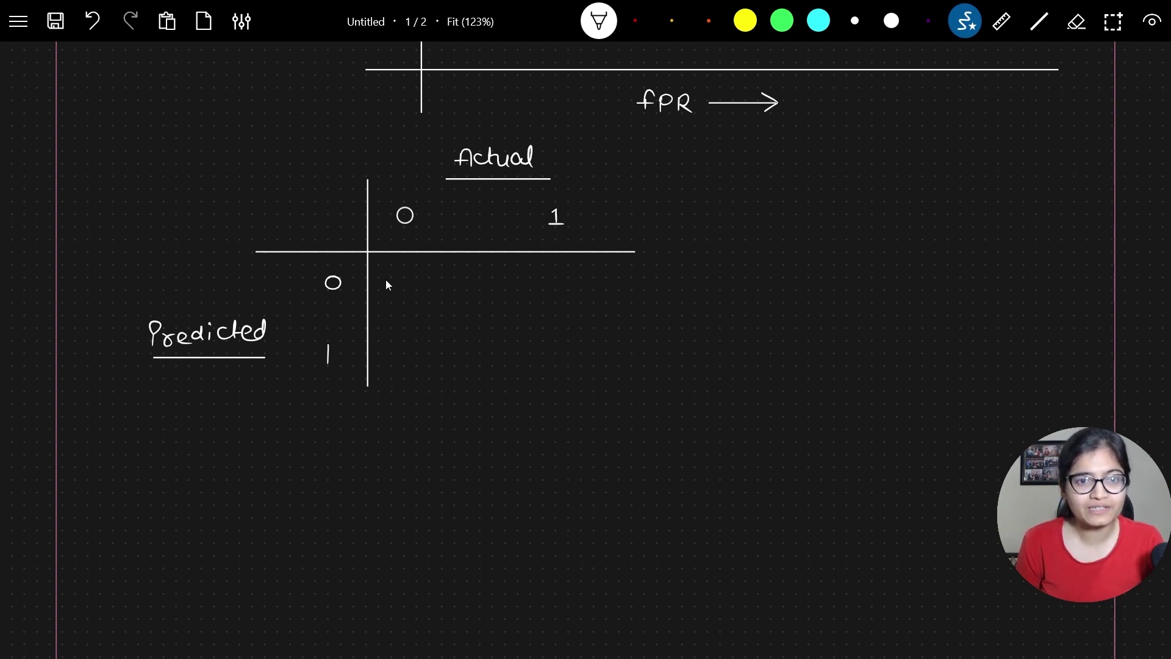
# - Fill the matrix cells with TN, FN, FP and TP, and begin TPR beside it
pyautogui.moveTo(403, 286); pyautogui.dragTo(415, 283)
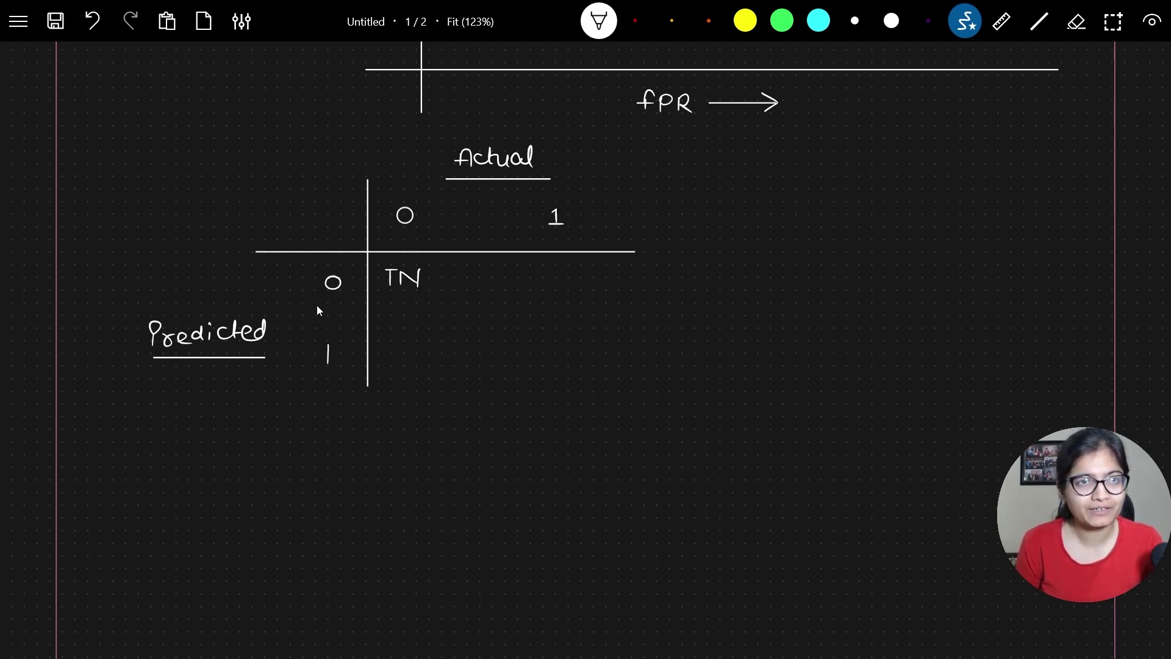
pyautogui.moveTo(559, 271)
pyautogui.mouseDown()
pyautogui.moveTo(560, 286)
pyautogui.moveTo(576, 271)
pyautogui.mouseUp()
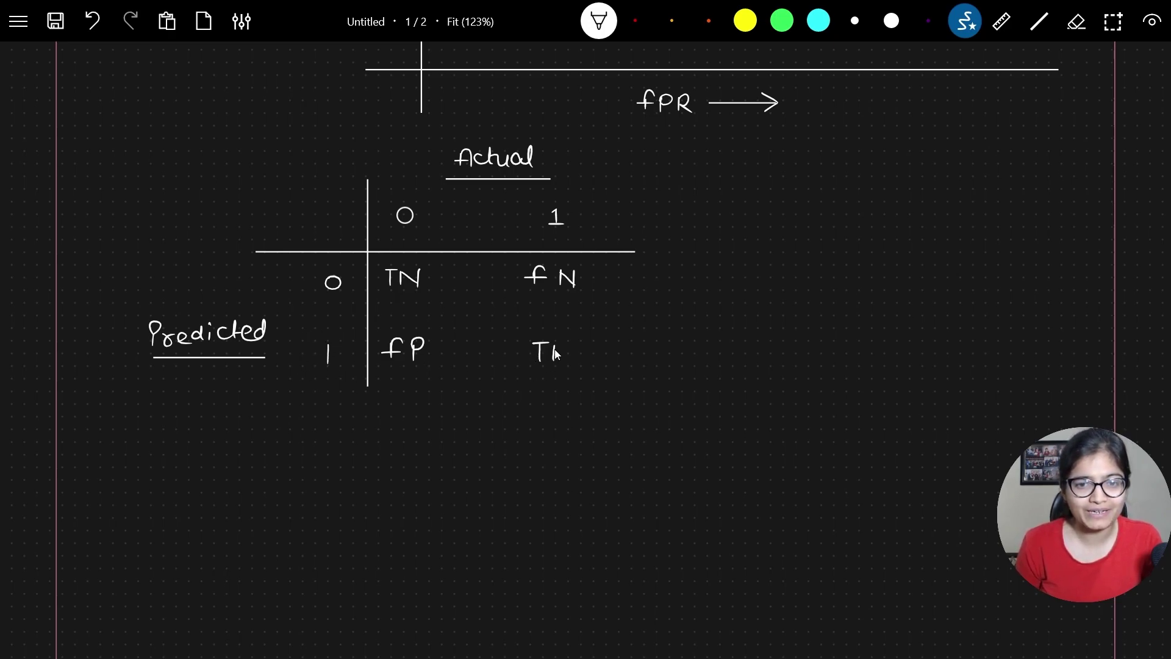
pyautogui.moveTo(556, 354); pyautogui.dragTo(554, 352)
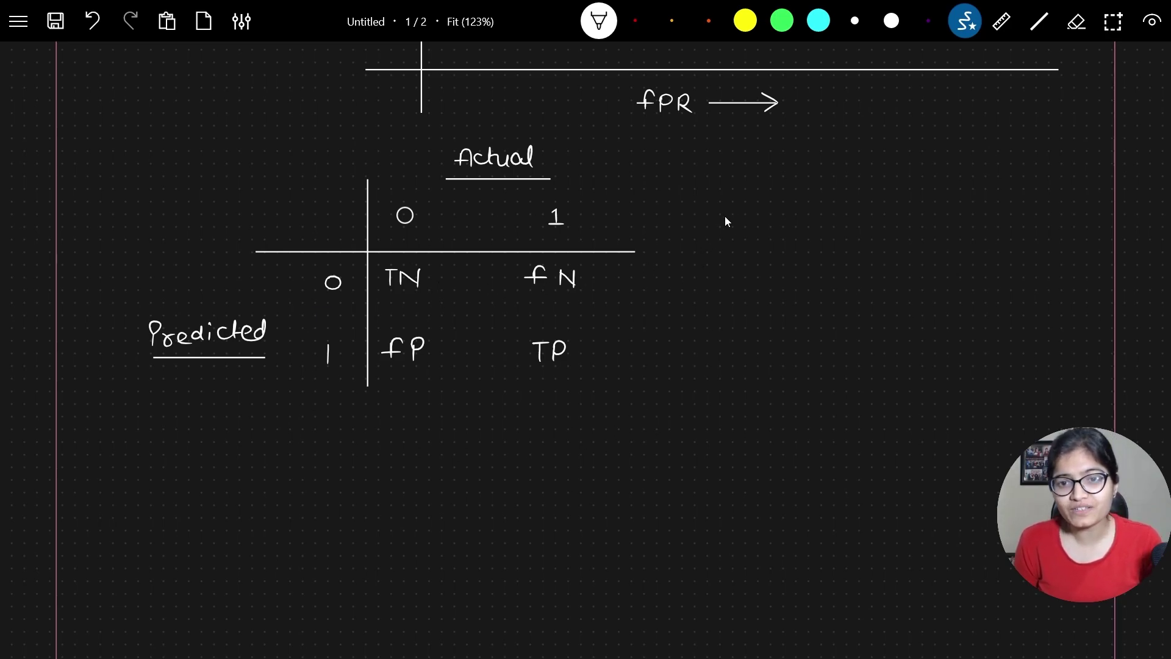
pyautogui.moveTo(745, 215); pyautogui.dragTo(777, 233)
# - Write the formulas TPR (Recall) = TP/(TP+FN) and FPR = FP/(FP+TN) beside the matrix
pyautogui.press('e')
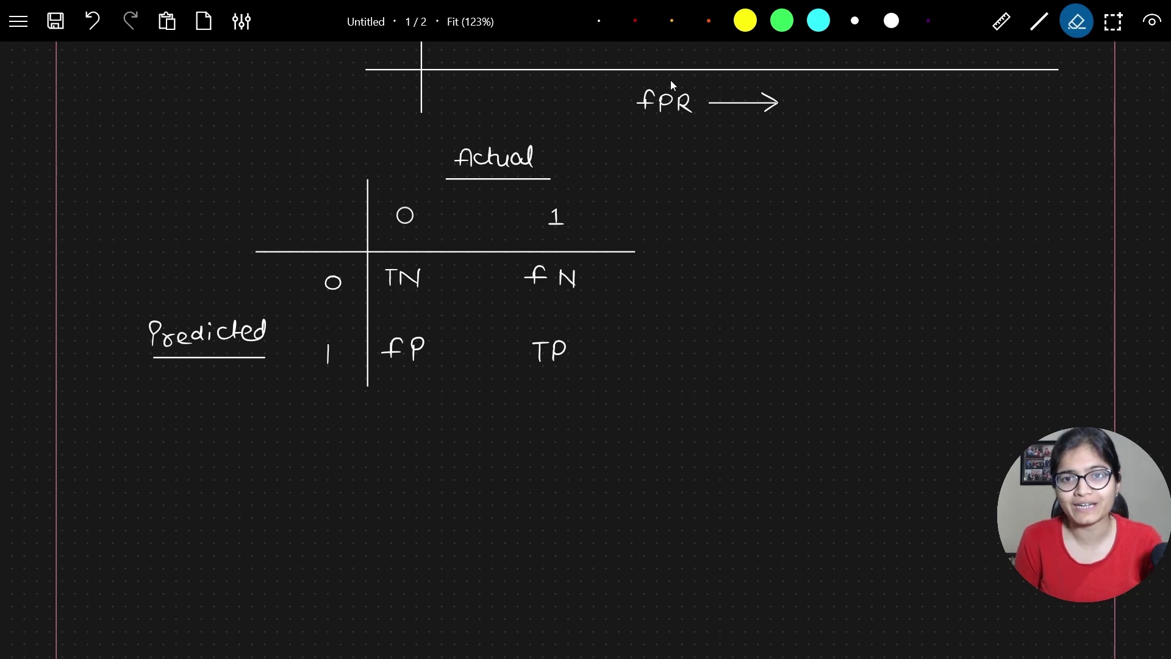
pyautogui.press('p')
pyautogui.moveTo(725, 190); pyautogui.dragTo(738, 190)
pyautogui.moveTo(732, 191); pyautogui.dragTo(731, 208)
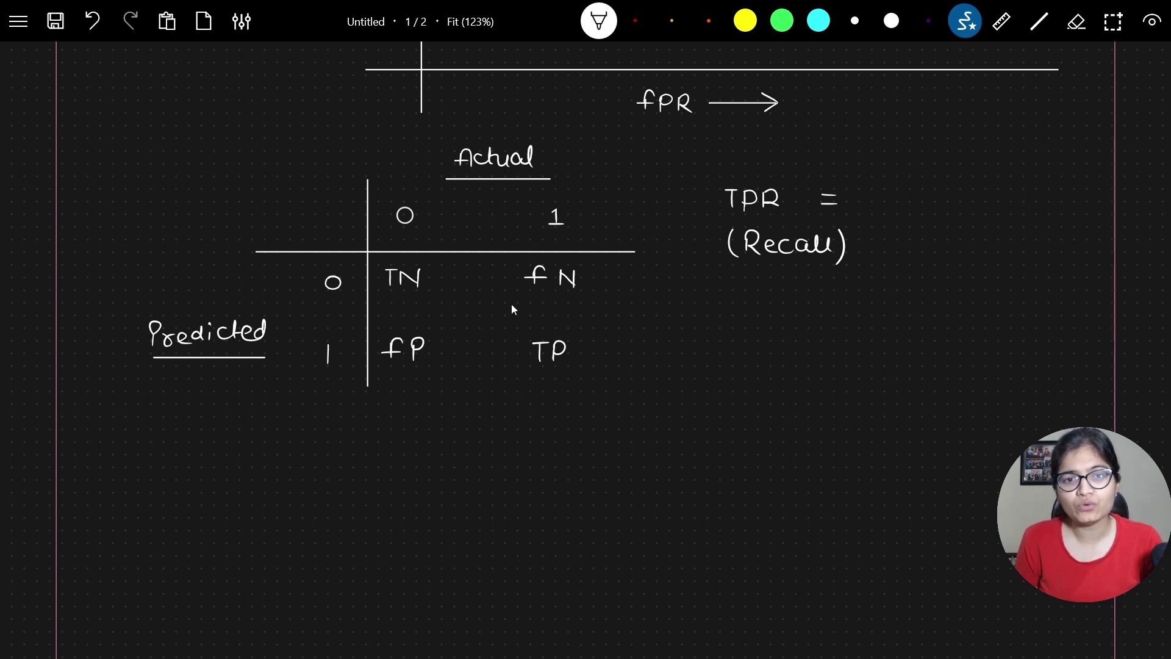
pyautogui.moveTo(876, 189); pyautogui.dragTo(886, 189)
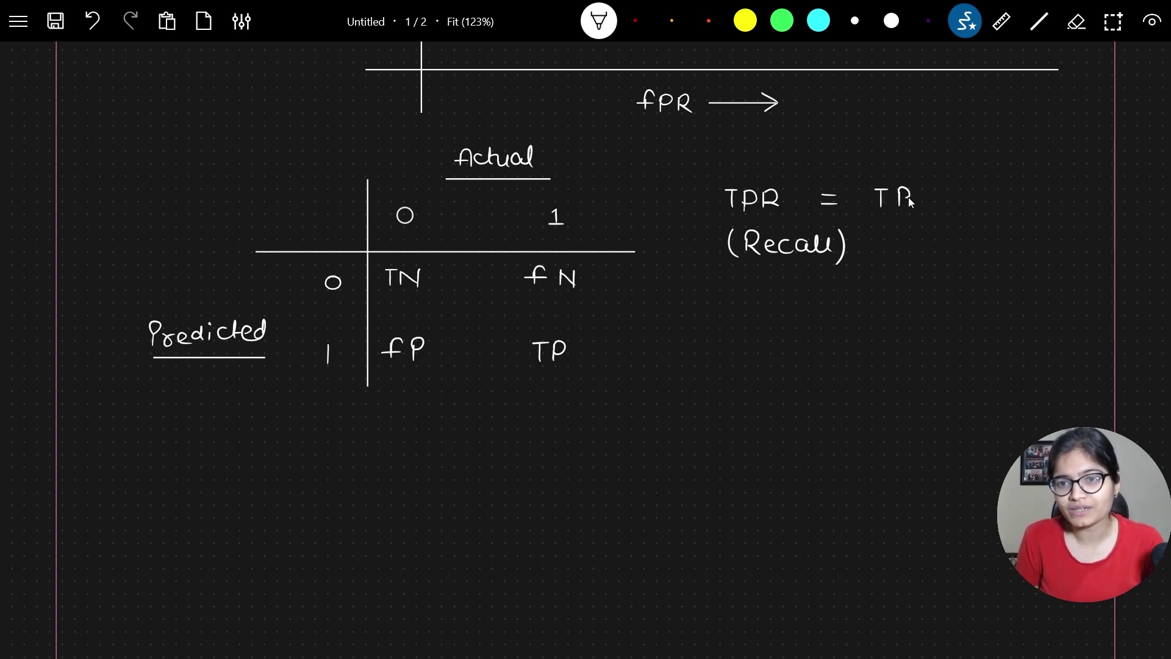
pyautogui.moveTo(867, 211); pyautogui.dragTo(986, 211)
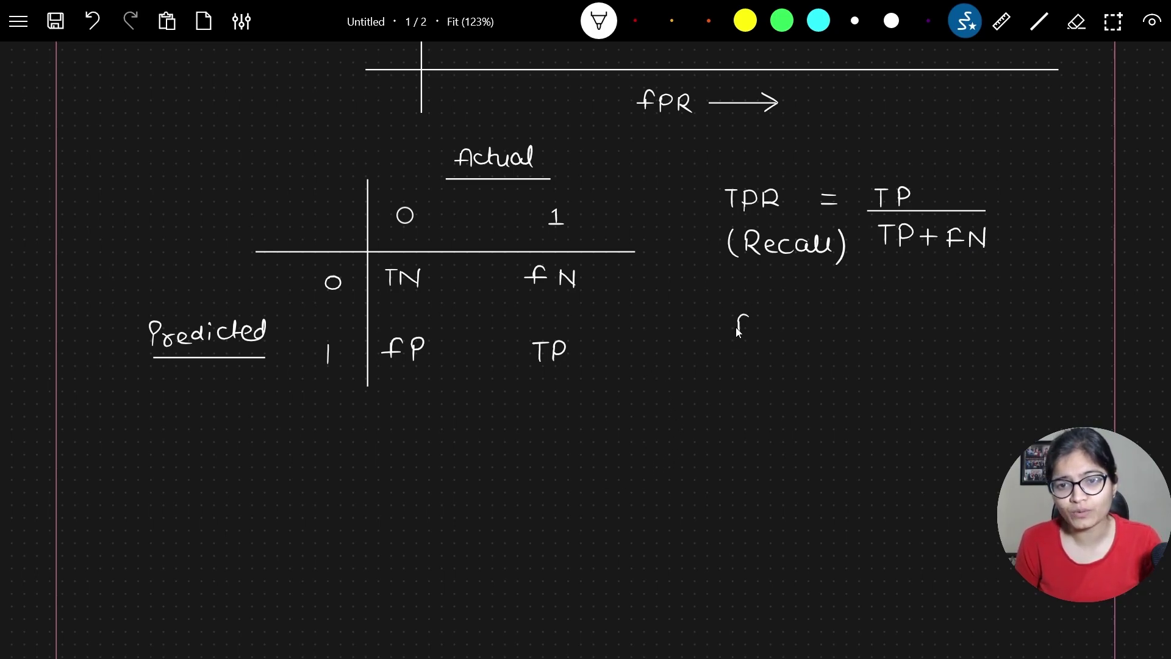
pyautogui.moveTo(756, 315)
pyautogui.mouseDown()
pyautogui.moveTo(756, 335)
pyautogui.moveTo(794, 334)
pyautogui.mouseUp()
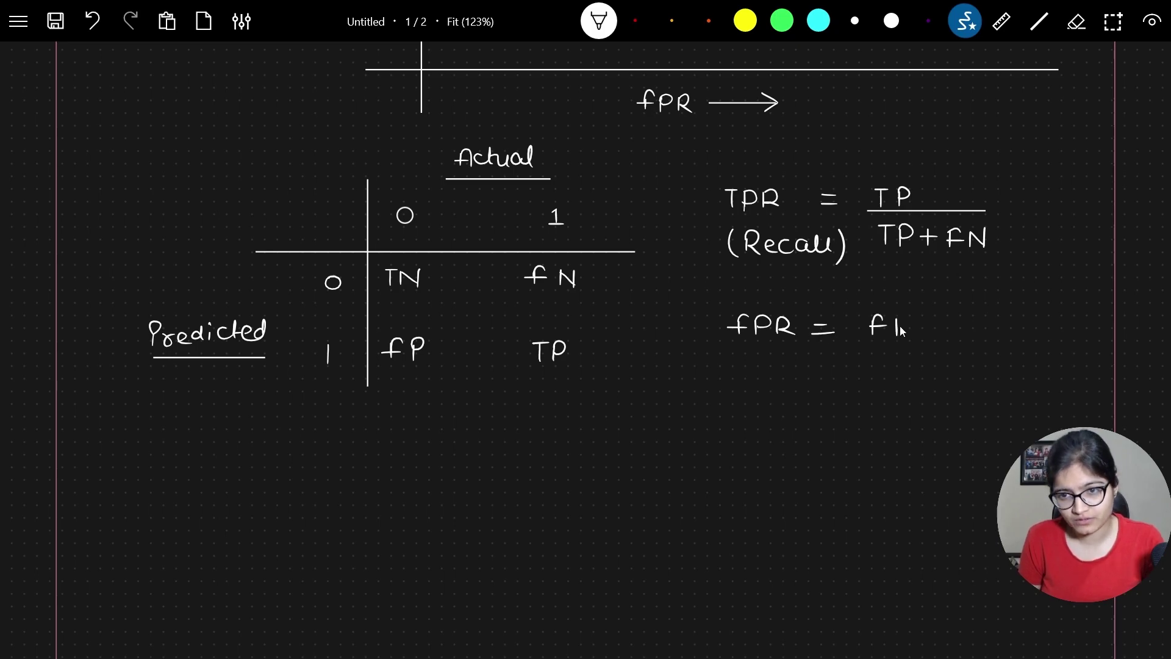
pyautogui.moveTo(858, 346); pyautogui.dragTo(935, 346)
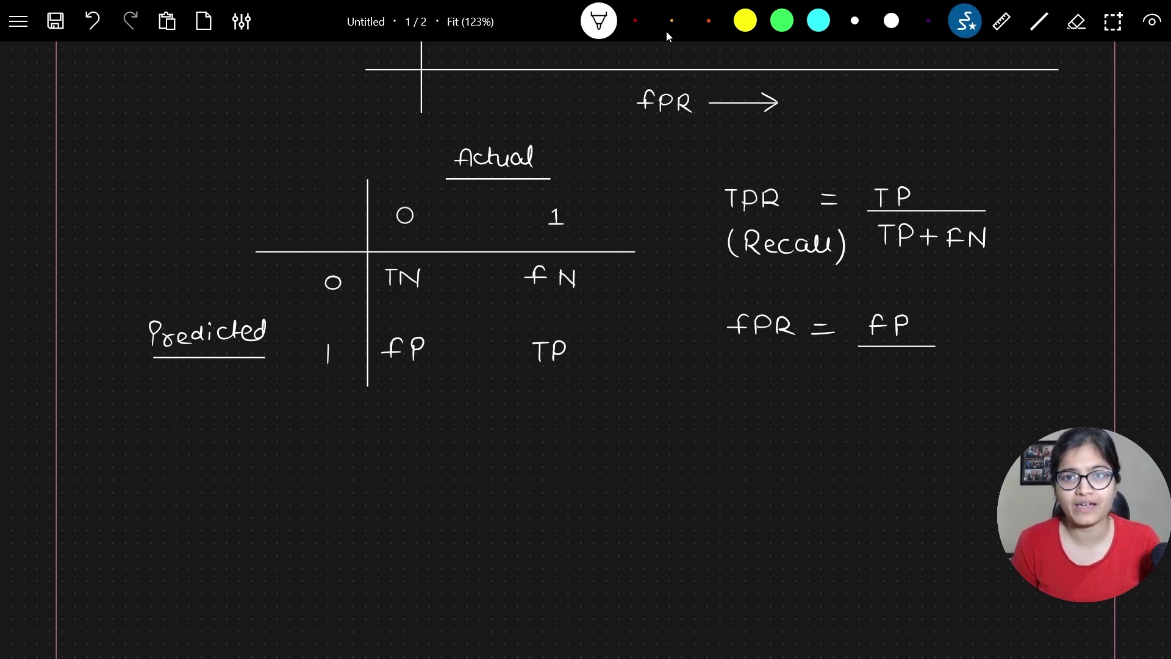
# - Box the TN/FP column in red-orange and erase a stray stroke in white mode
pyautogui.click(709, 22)
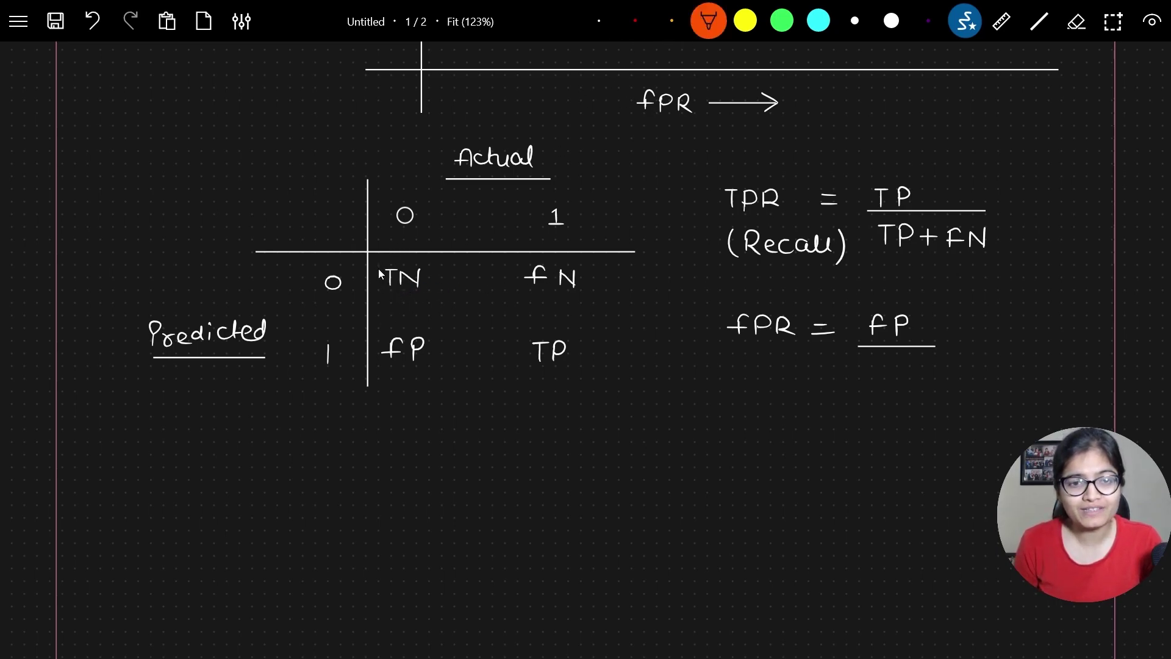
pyautogui.moveTo(390, 383)
pyautogui.mouseDown()
pyautogui.moveTo(449, 369)
pyautogui.moveTo(448, 272)
pyautogui.mouseUp()
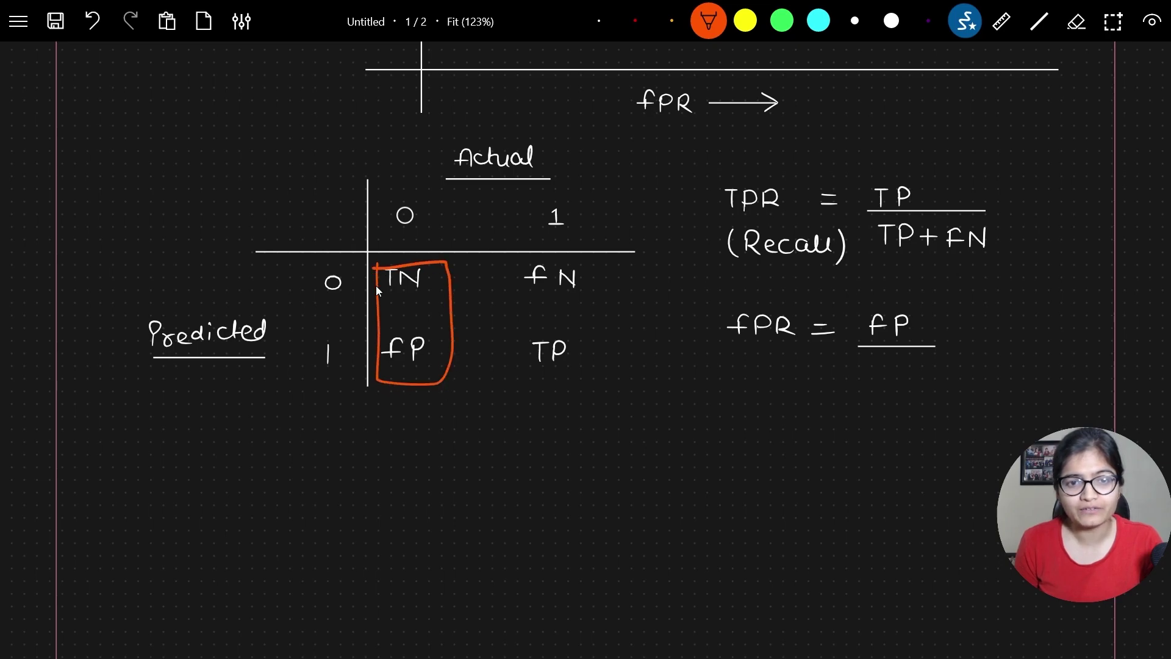
pyautogui.moveTo(375, 286); pyautogui.dragTo(374, 296)
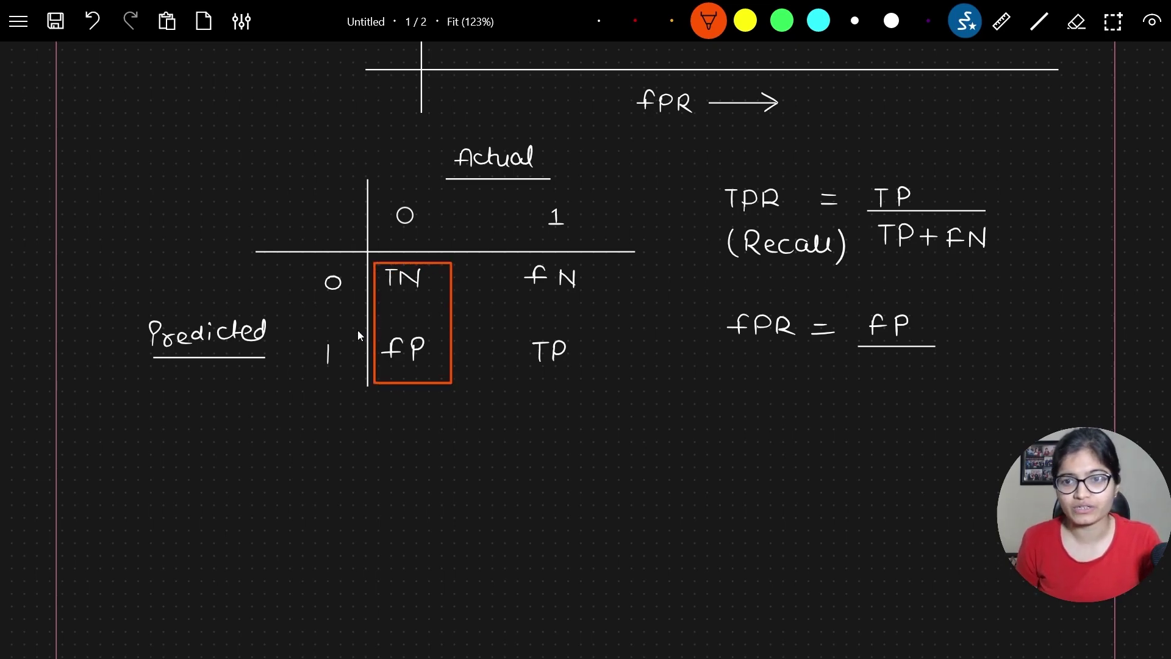
pyautogui.click(599, 20)
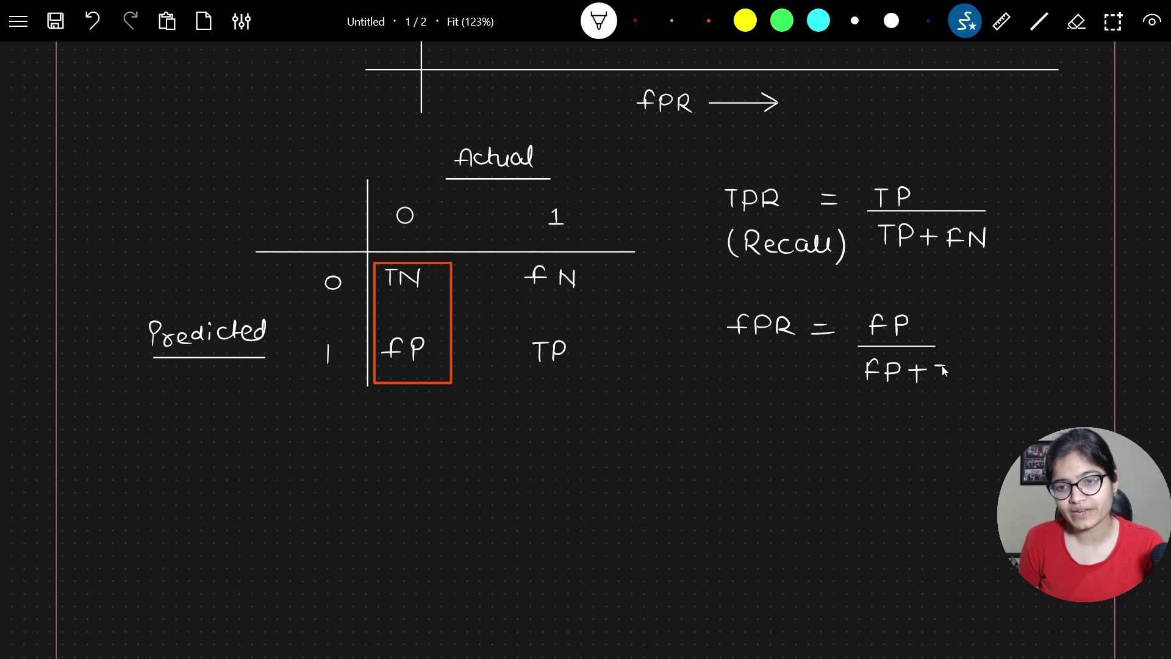
pyautogui.click(1076, 23)
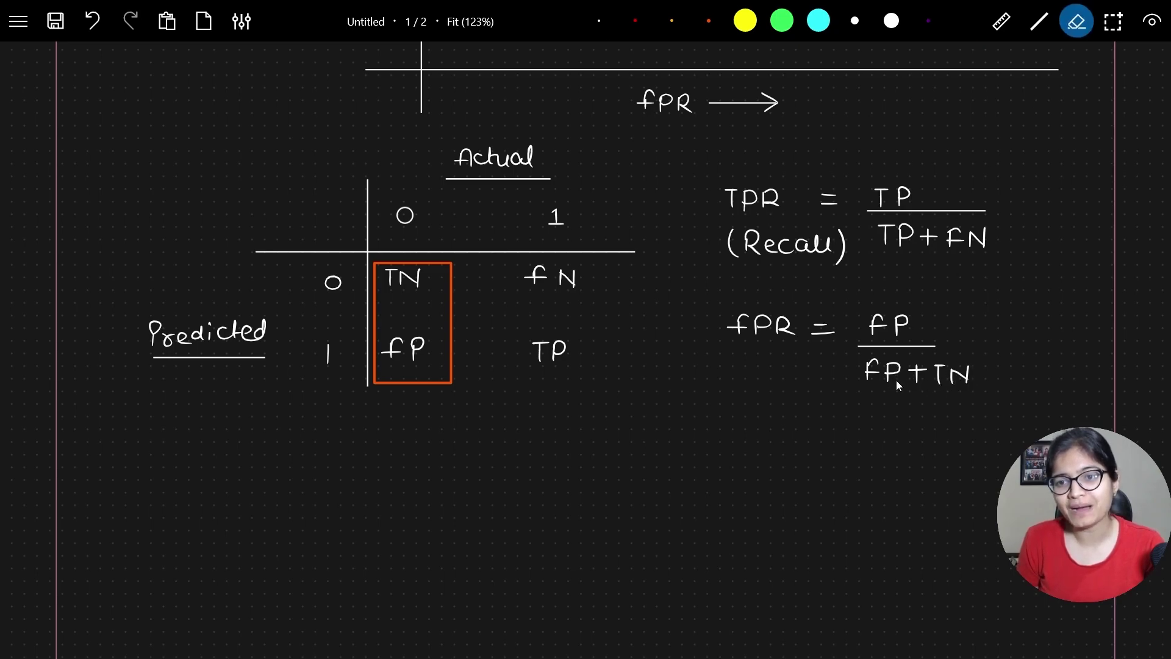
pyautogui.click(599, 22)
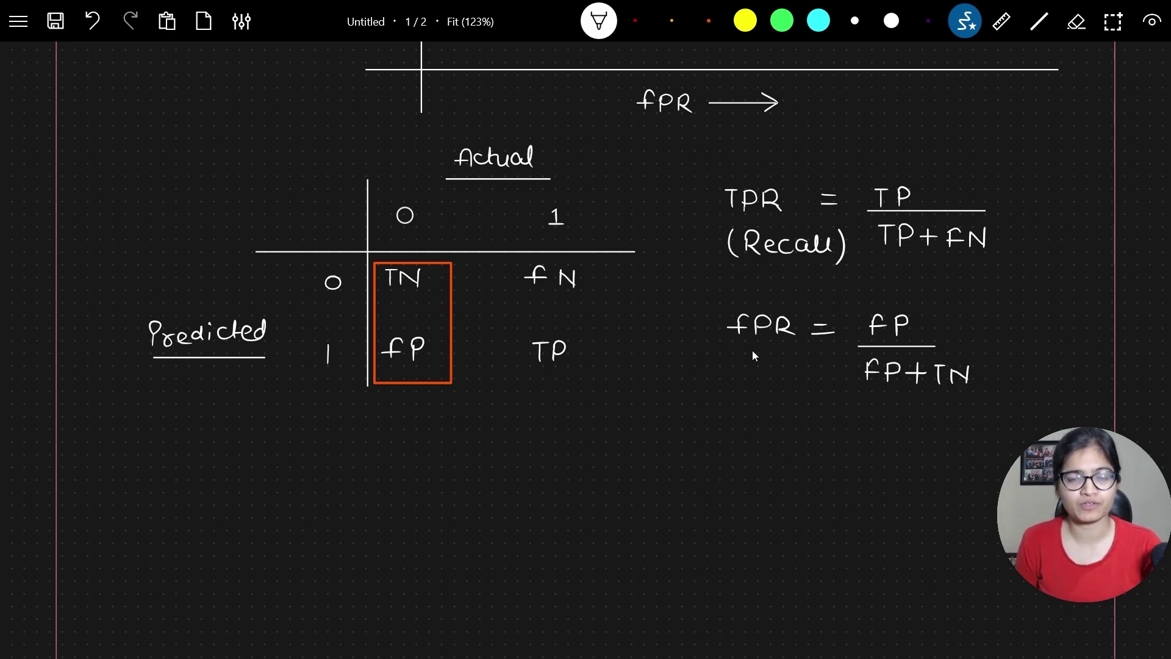
# - Erase the orange TN/FP box, then draw and erase an orange box around FN/TP
pyautogui.click(1077, 22)
pyautogui.moveTo(476, 285); pyautogui.dragTo(445, 304)
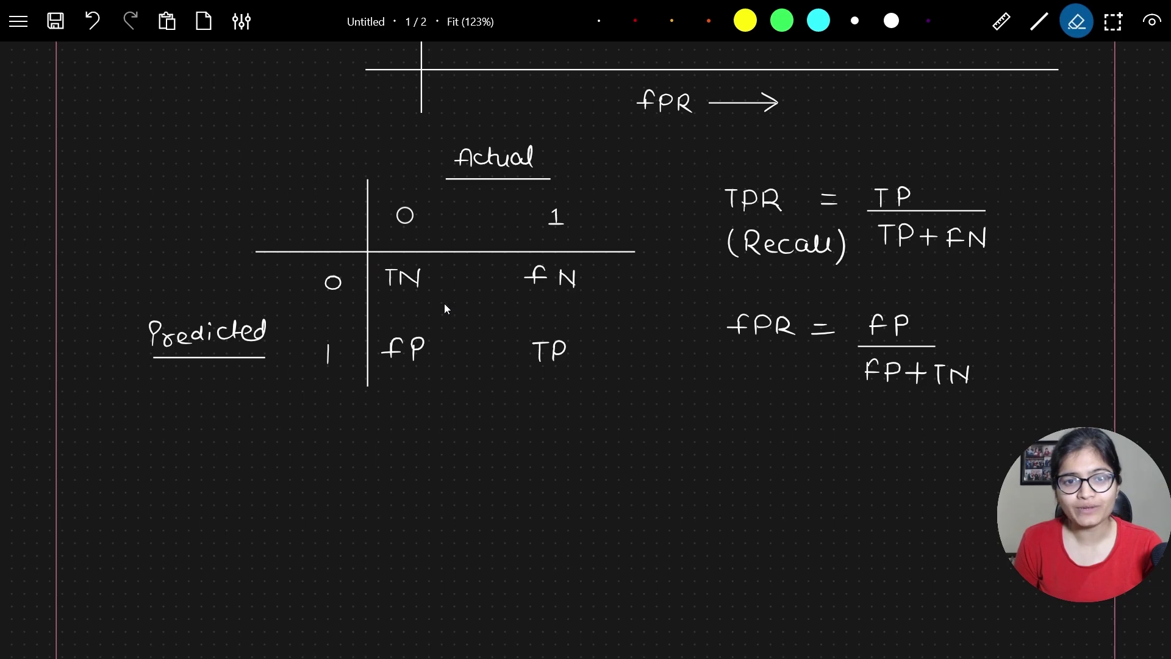
pyautogui.click(598, 22)
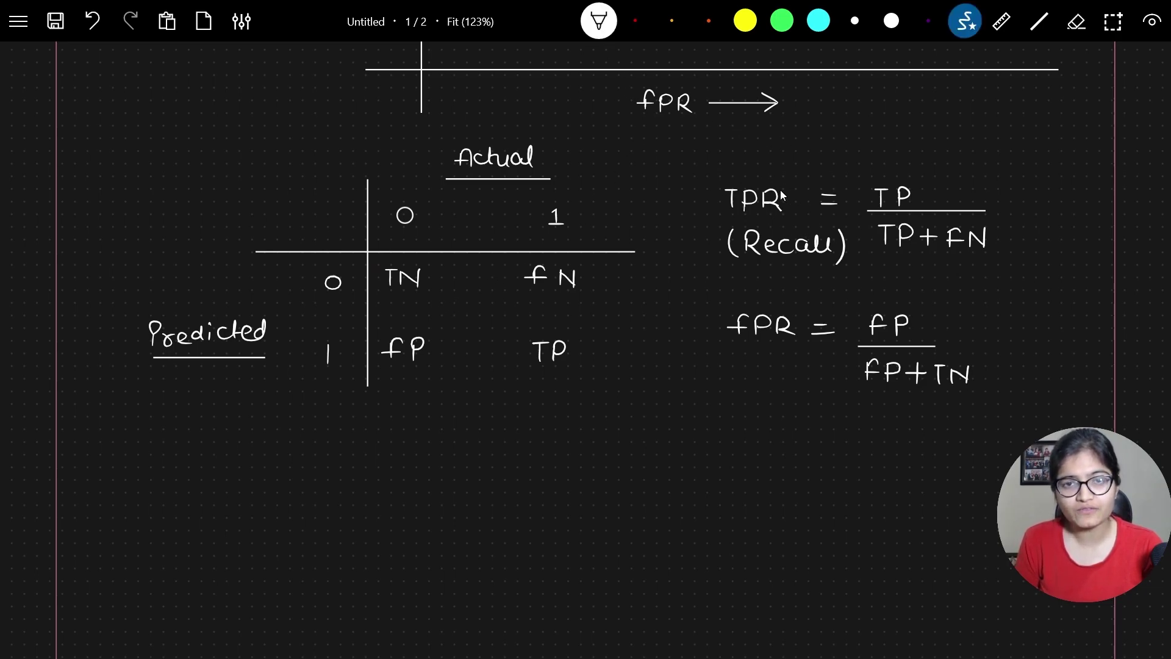
pyautogui.click(708, 22)
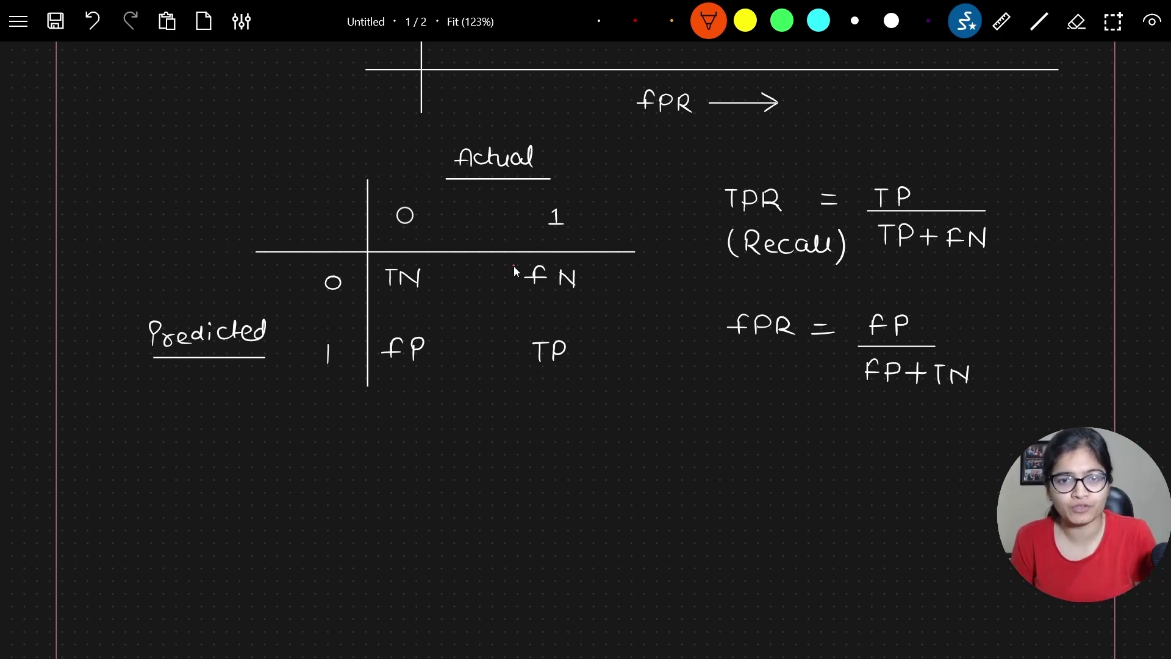
pyautogui.moveTo(515, 380)
pyautogui.mouseDown()
pyautogui.moveTo(614, 377)
pyautogui.moveTo(620, 276)
pyautogui.moveTo(512, 265)
pyautogui.mouseUp()
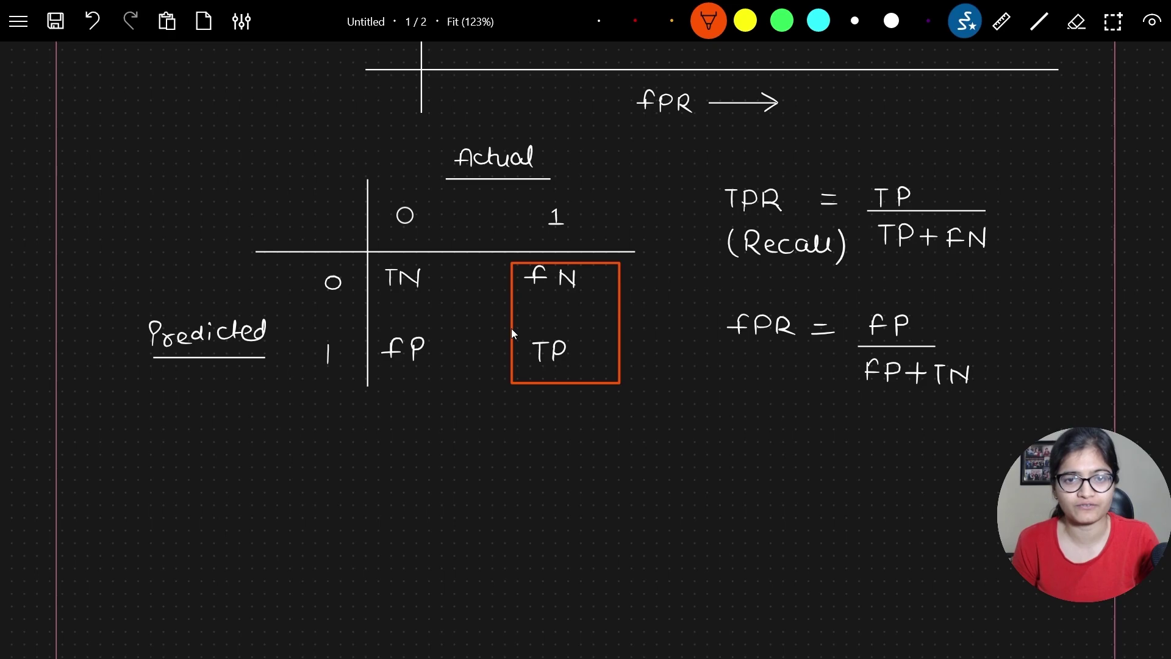
pyautogui.click(1077, 21)
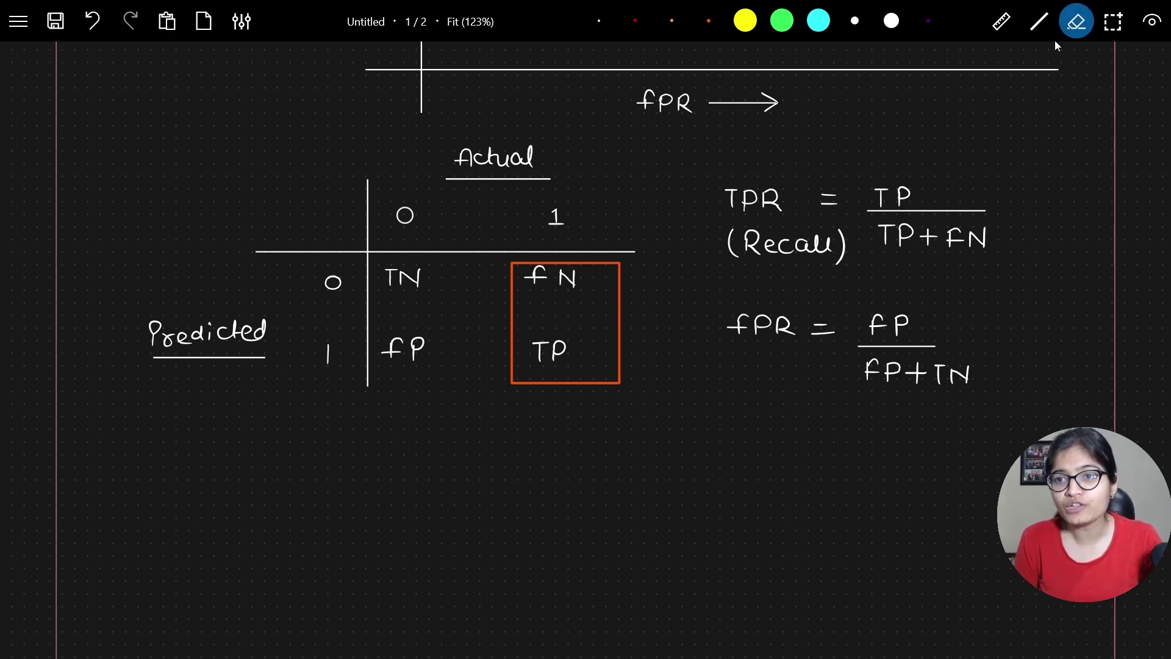
pyautogui.moveTo(623, 318); pyautogui.dragTo(613, 318)
# - Draw and erase an orange box around the TN/FP column, returning to the white pen
pyautogui.click(709, 21)
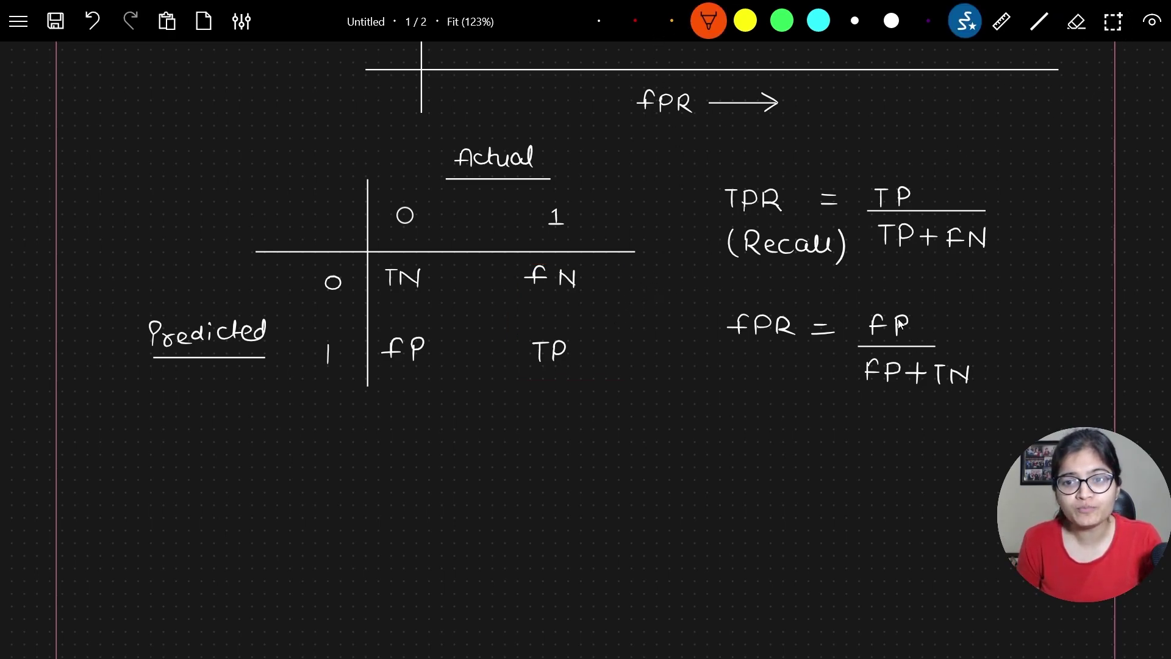
pyautogui.moveTo(364, 261); pyautogui.dragTo(358, 281)
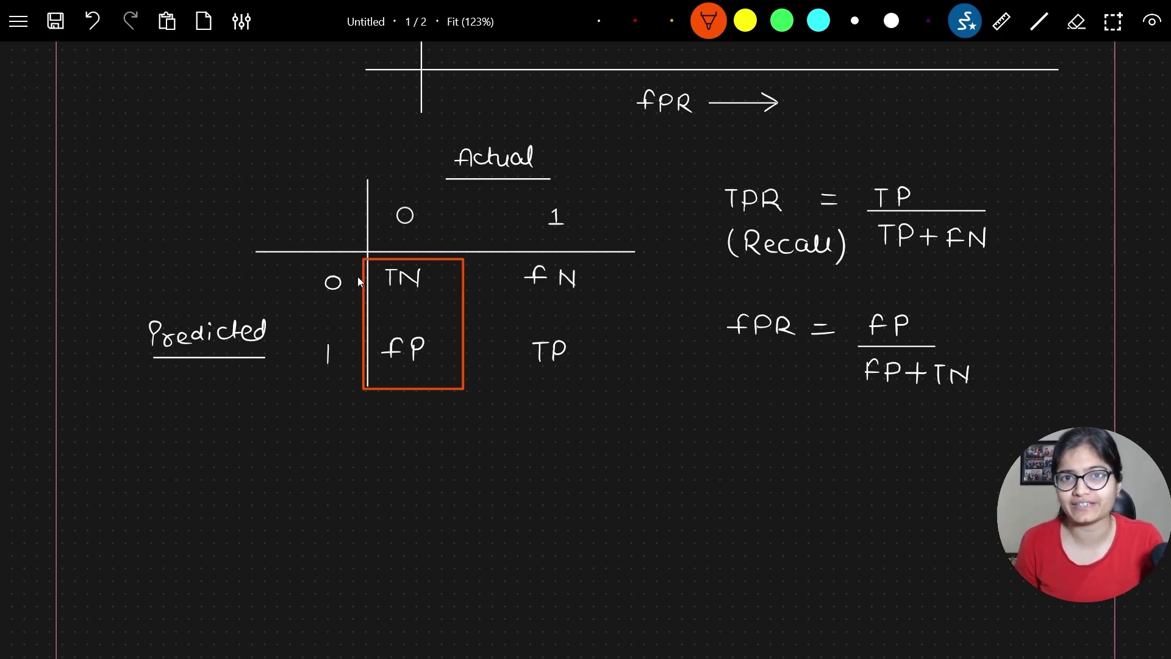
pyautogui.click(1077, 21)
pyautogui.moveTo(497, 288); pyautogui.dragTo(443, 308)
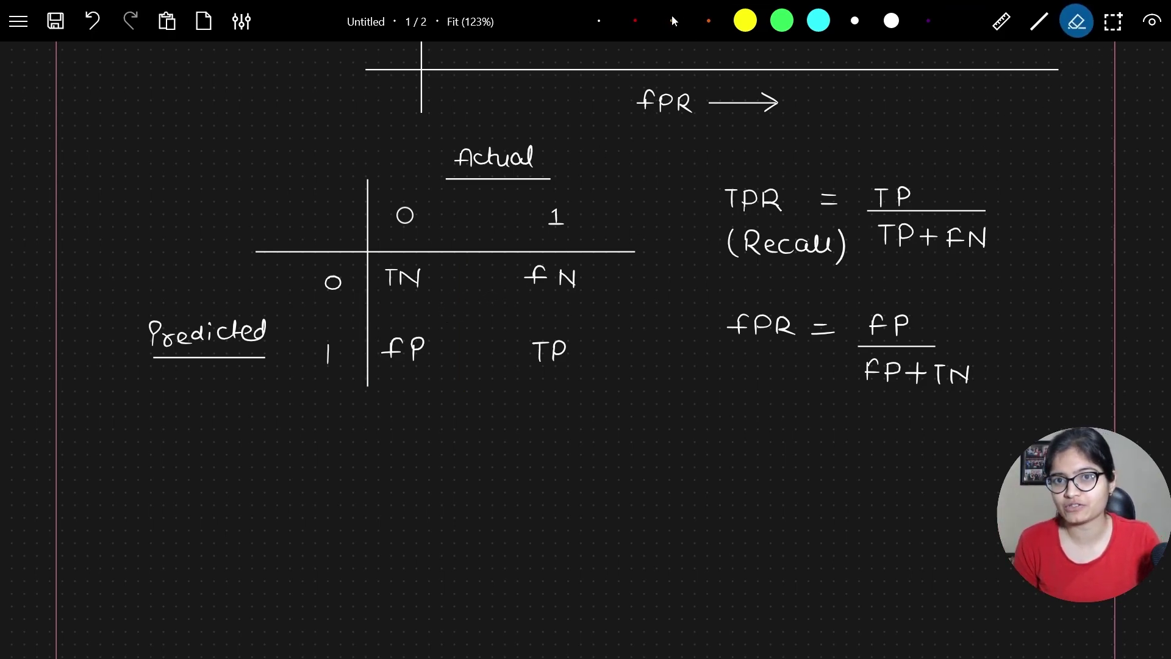
pyautogui.click(601, 29)
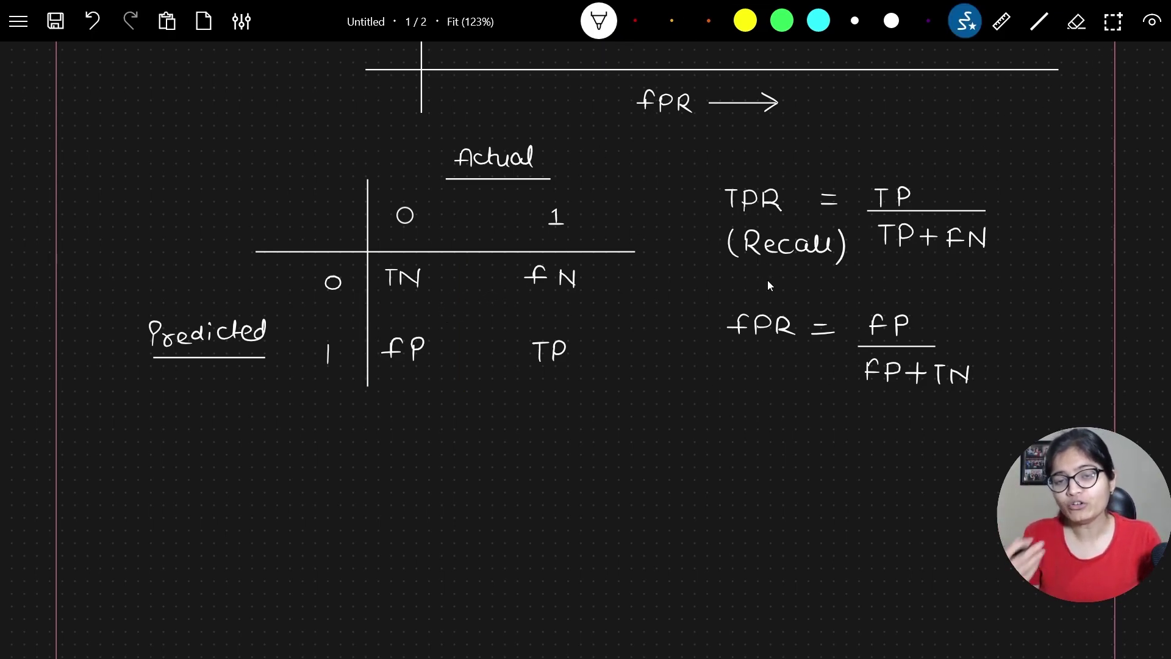
pyautogui.scroll(1, 685, 405)
# - Write the y and ŷ headers with an underlined 'Probability' note, erasing a stray mark
pyautogui.scroll(-5, 685, 403)
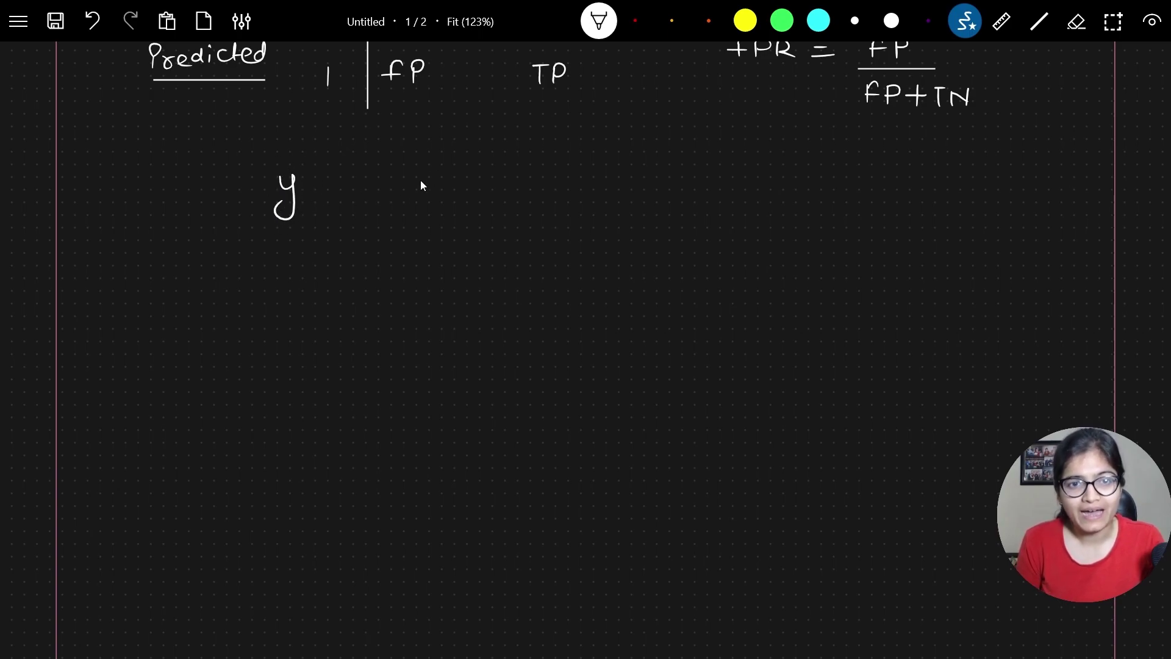
pyautogui.moveTo(398, 188); pyautogui.dragTo(404, 174)
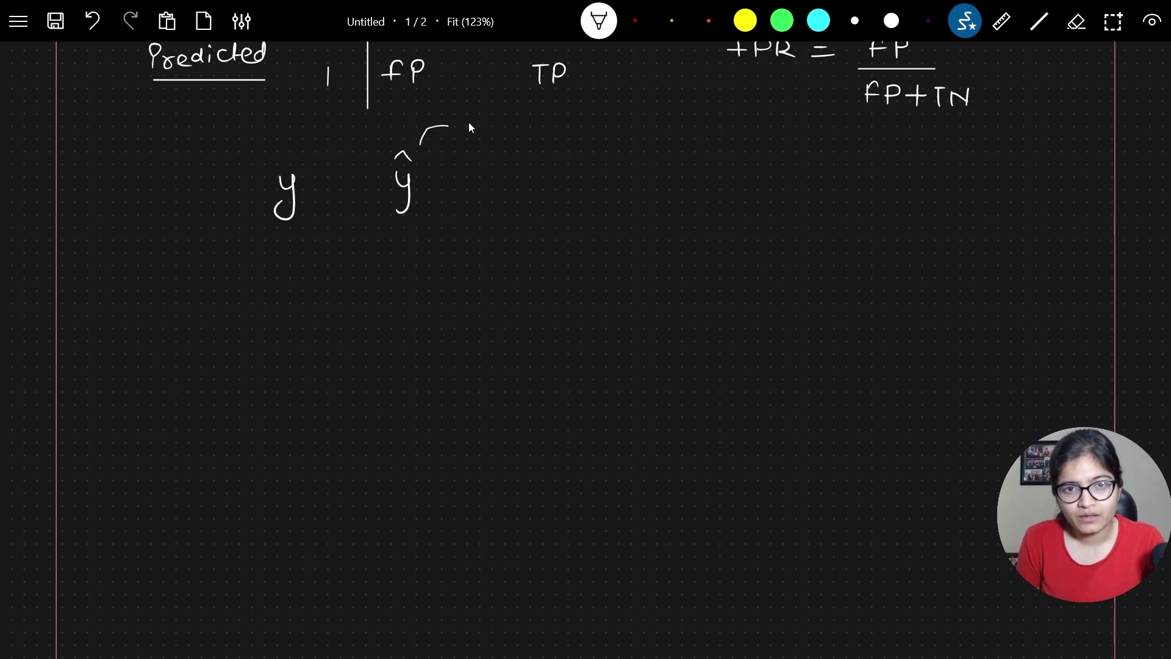
pyautogui.moveTo(516, 134); pyautogui.dragTo(532, 129)
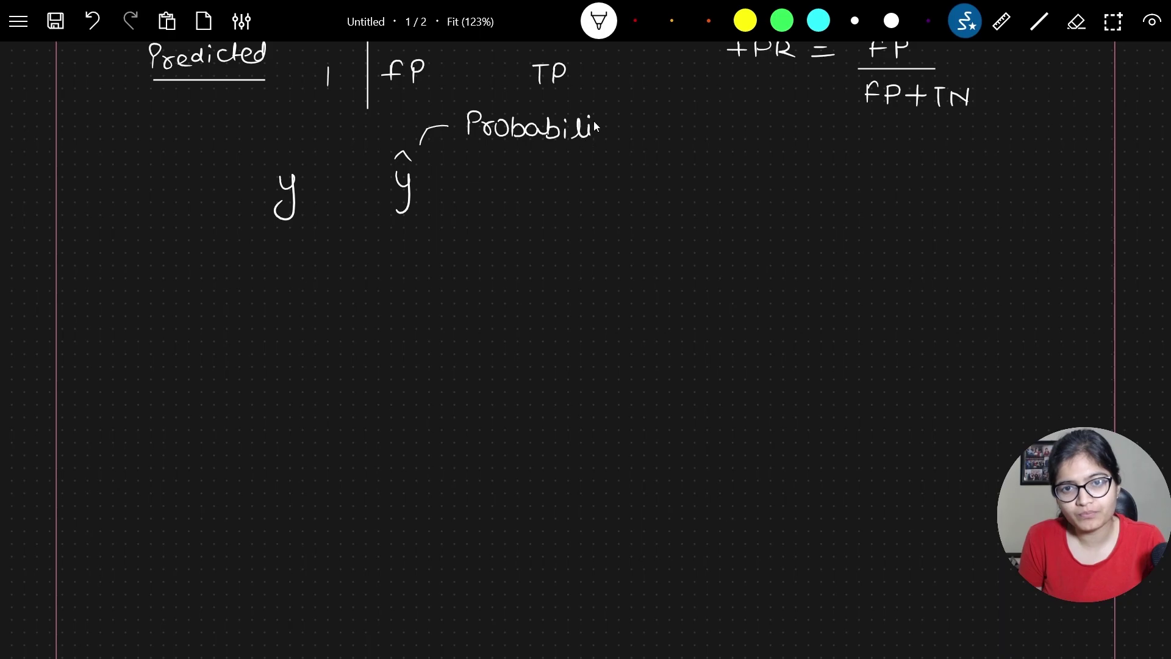
pyautogui.moveTo(606, 122); pyautogui.dragTo(597, 171)
pyautogui.moveTo(462, 152); pyautogui.dragTo(601, 151)
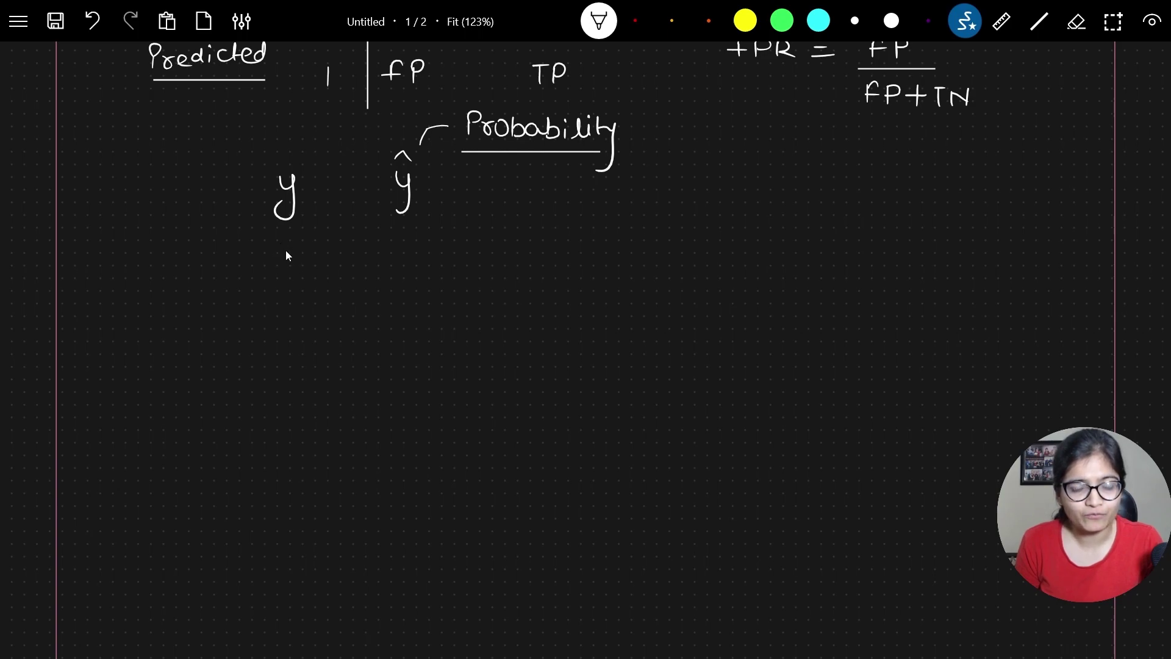
pyautogui.click(1077, 21)
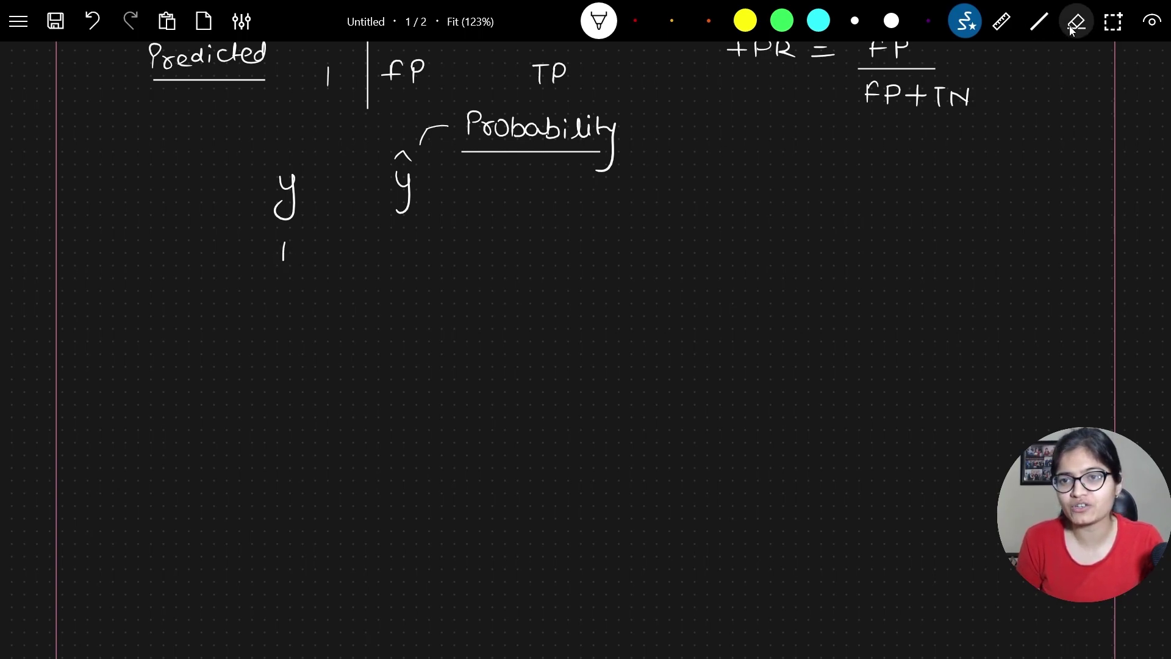
pyautogui.moveTo(296, 250); pyautogui.dragTo(283, 253)
pyautogui.click(600, 21)
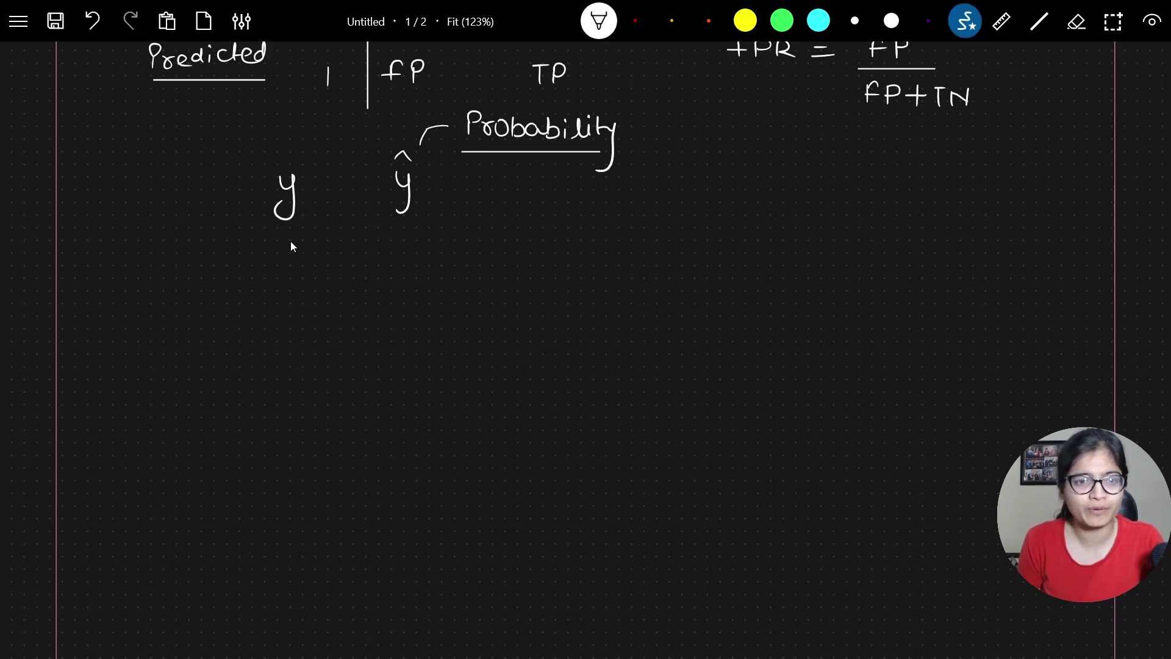
# - Write the 0 labels in the y column and the first predicted probabilities under ŷ
pyautogui.moveTo(273, 298); pyautogui.dragTo(276, 281)
pyautogui.moveTo(273, 335); pyautogui.dragTo(274, 333)
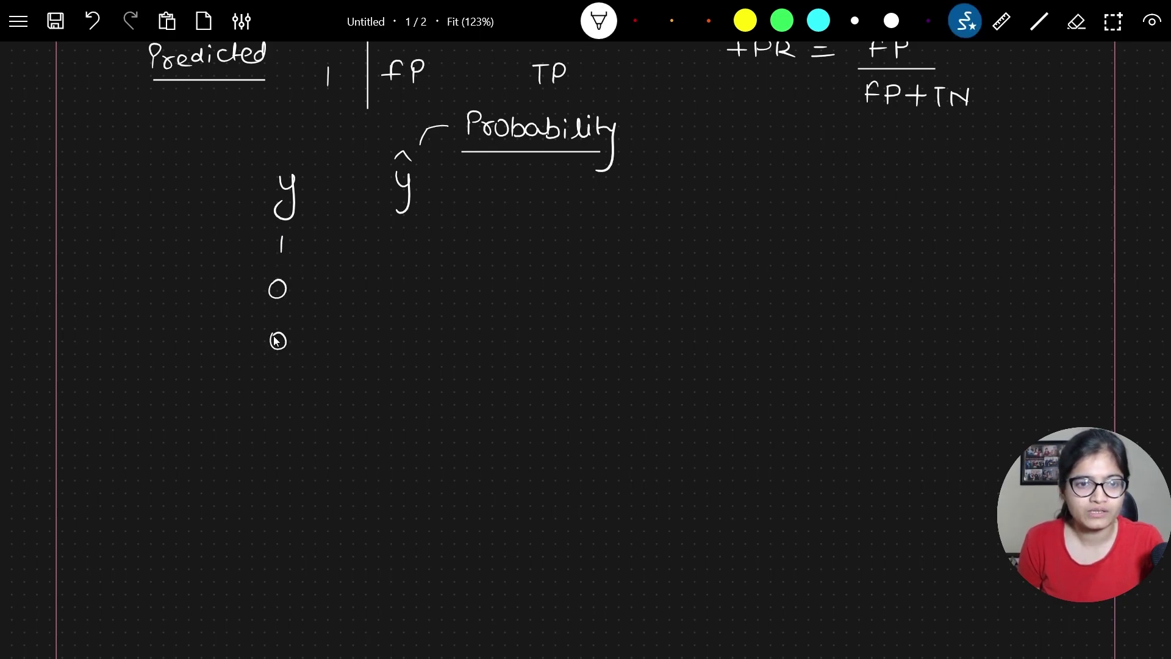
pyautogui.moveTo(269, 440); pyautogui.dragTo(267, 441)
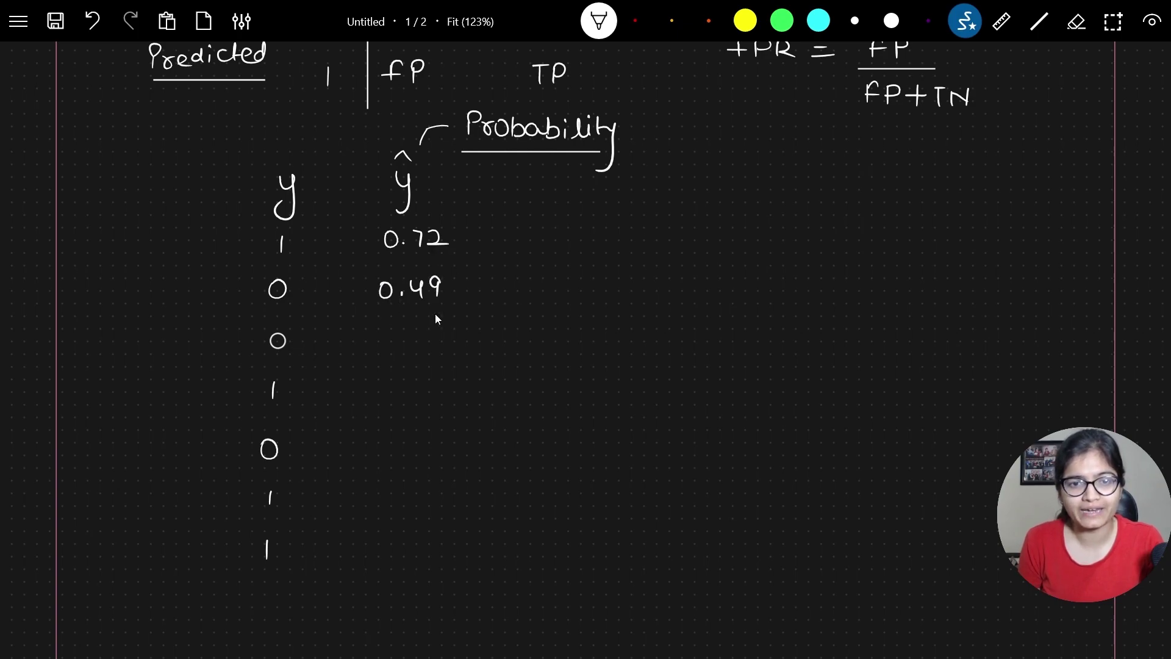
pyautogui.moveTo(388, 330); pyautogui.dragTo(387, 331)
pyautogui.moveTo(430, 329); pyautogui.dragTo(419, 347)
pyautogui.moveTo(432, 333); pyautogui.dragTo(451, 346)
pyautogui.moveTo(383, 386); pyautogui.dragTo(383, 386)
pyautogui.moveTo(416, 385); pyautogui.dragTo(413, 403)
pyautogui.moveTo(427, 388); pyautogui.dragTo(444, 400)
pyautogui.moveTo(387, 445); pyautogui.dragTo(387, 446)
pyautogui.moveTo(404, 456); pyautogui.dragTo(420, 465)
# - Add the probabilities 0.94 and 0.24 to the ŷ column
pyautogui.moveTo(442, 444); pyautogui.dragTo(449, 464)
pyautogui.moveTo(383, 503); pyautogui.dragTo(383, 504)
pyautogui.moveTo(400, 514); pyautogui.dragTo(401, 515)
pyautogui.moveTo(415, 504); pyautogui.dragTo(432, 520)
pyautogui.moveTo(440, 502); pyautogui.dragTo(450, 522)
pyautogui.moveTo(376, 553)
pyautogui.mouseDown()
pyautogui.moveTo(429, 571)
pyautogui.moveTo(446, 552)
pyautogui.mouseUp()
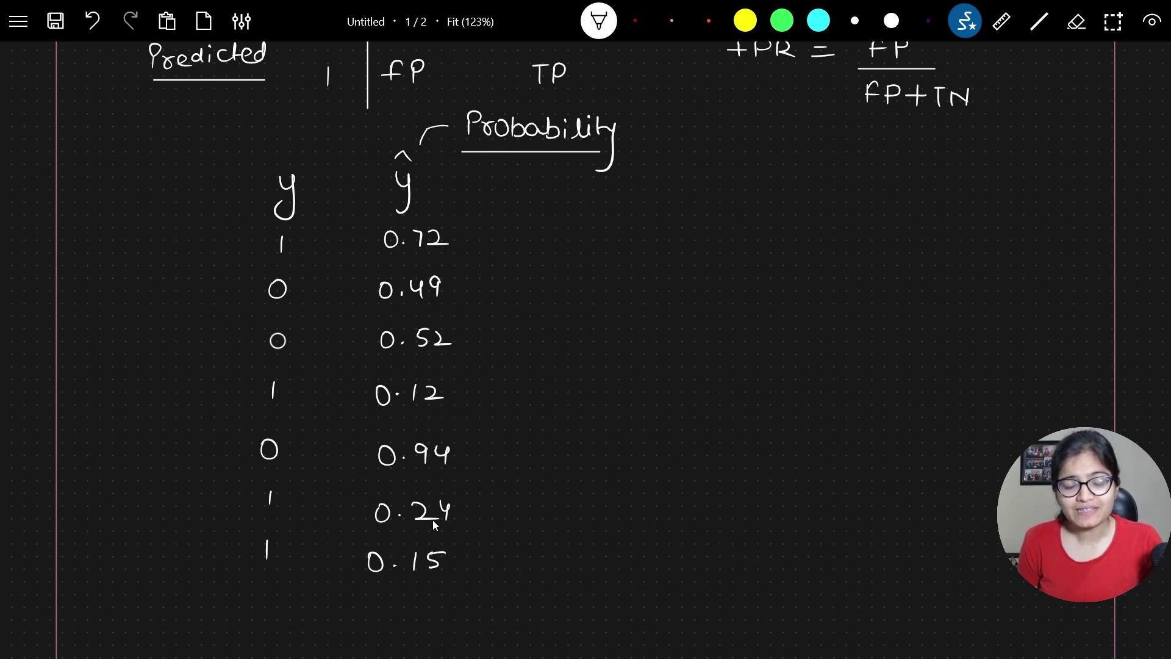